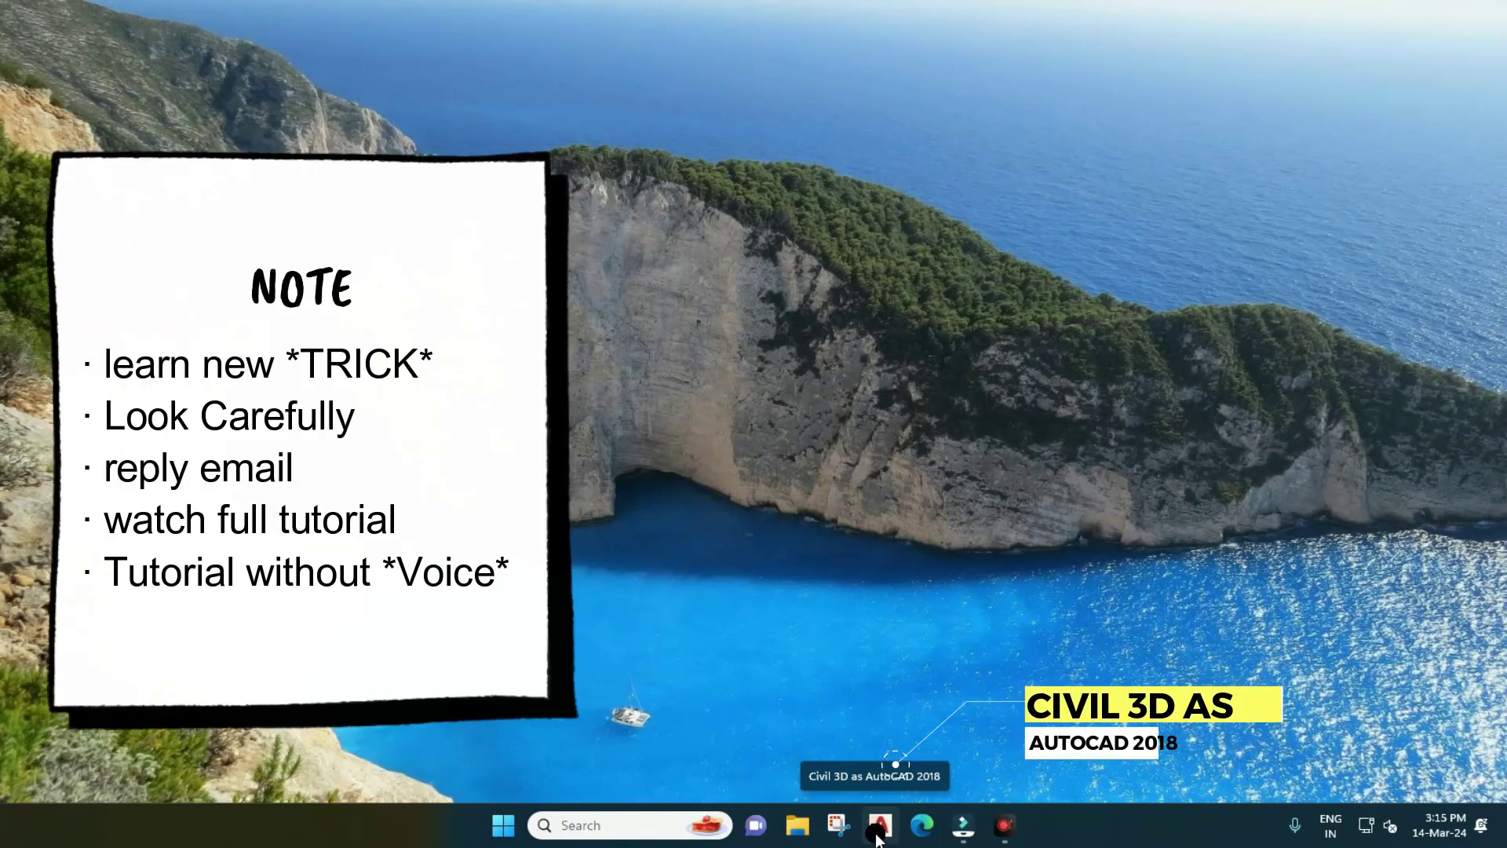
# Launch AutoCAD 2018 maximized and open 2 3 BHK PLAN from Recent Documents.
pyautogui.click(884, 826)
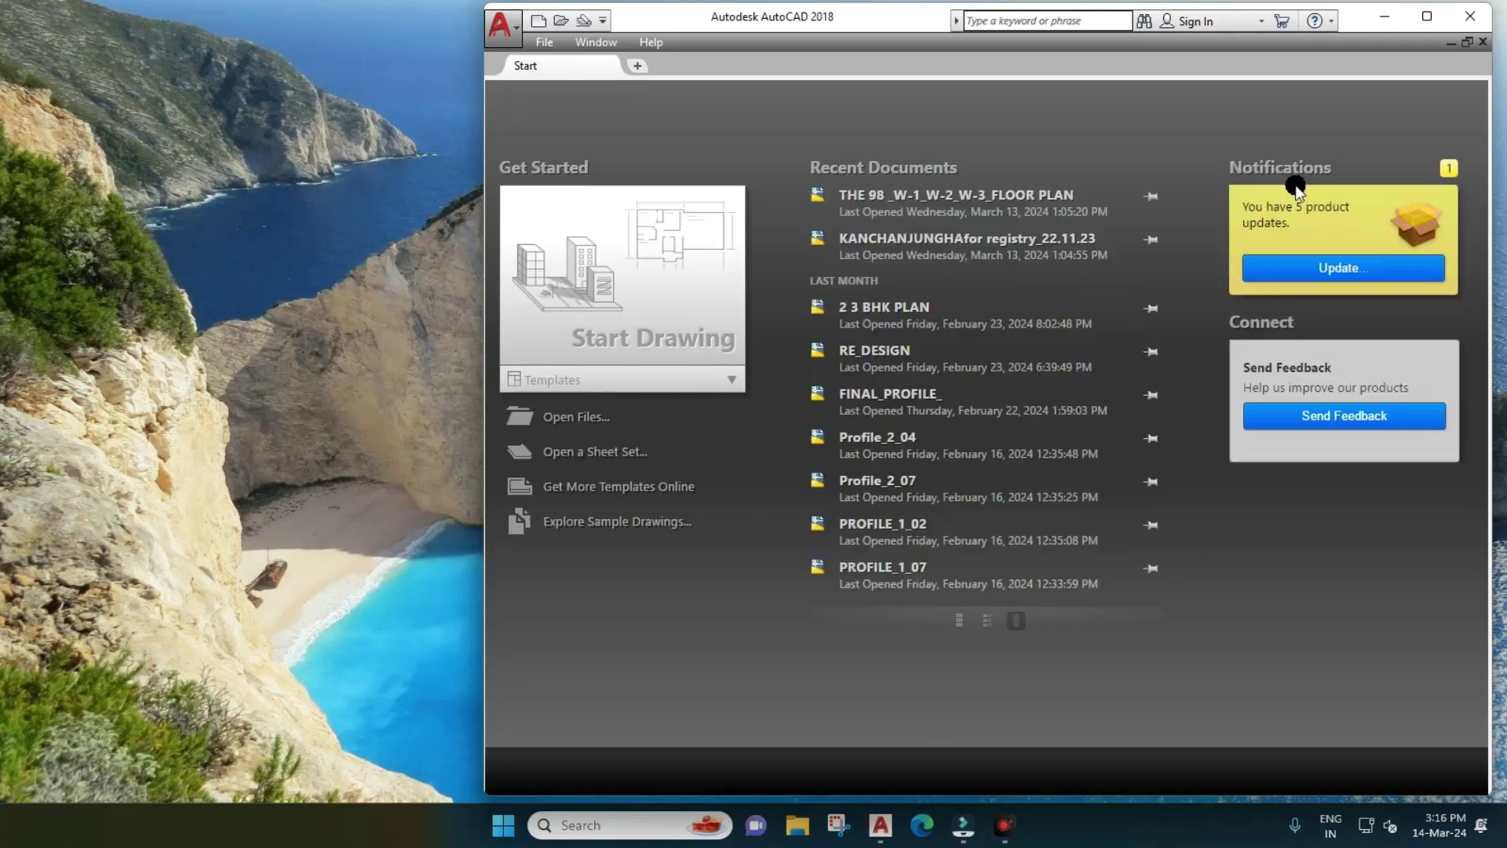
pyautogui.click(1427, 17)
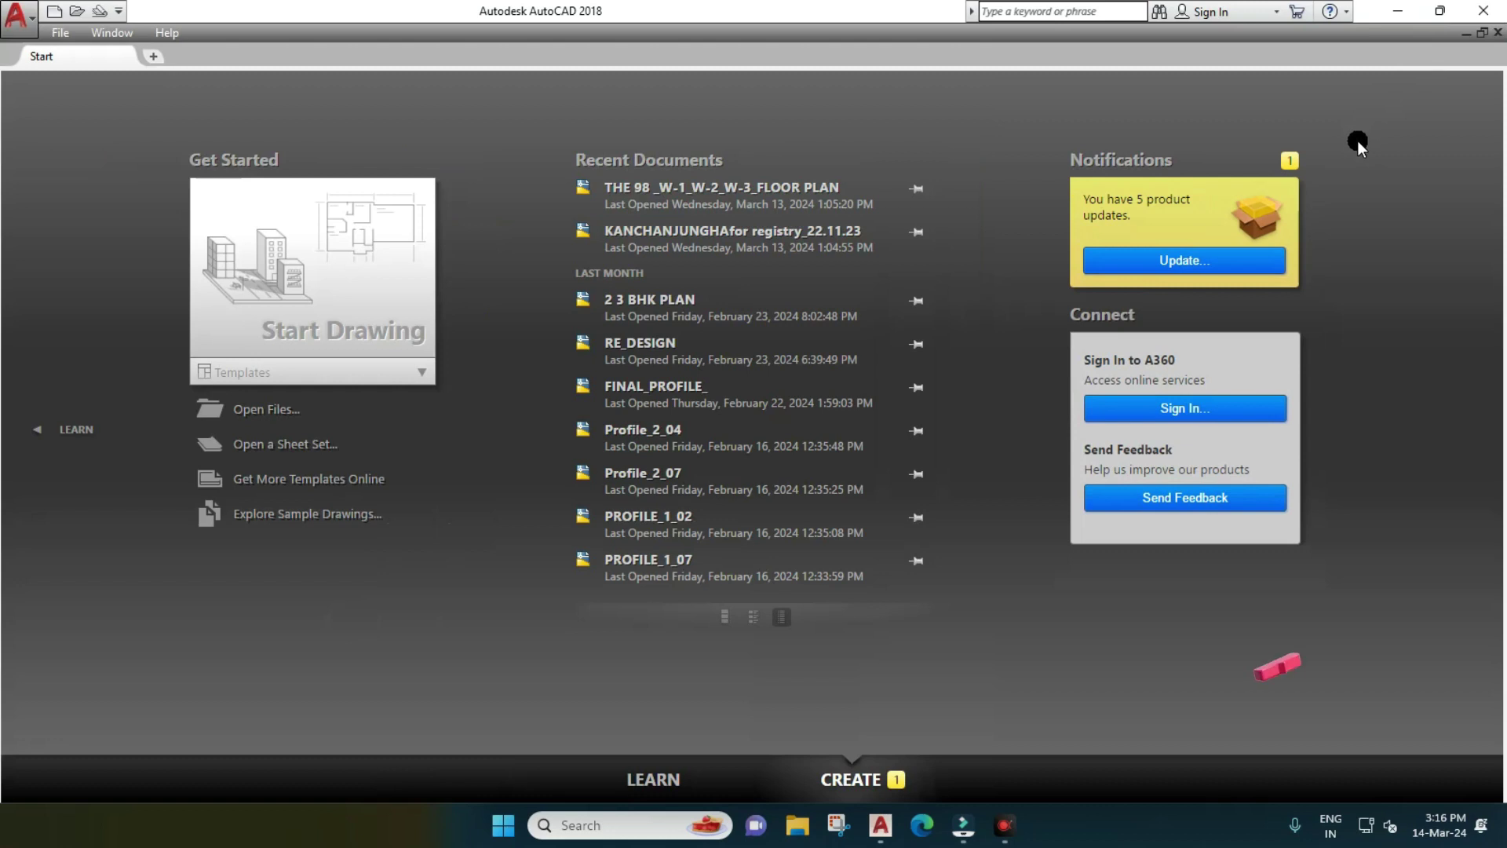
pyautogui.click(666, 310)
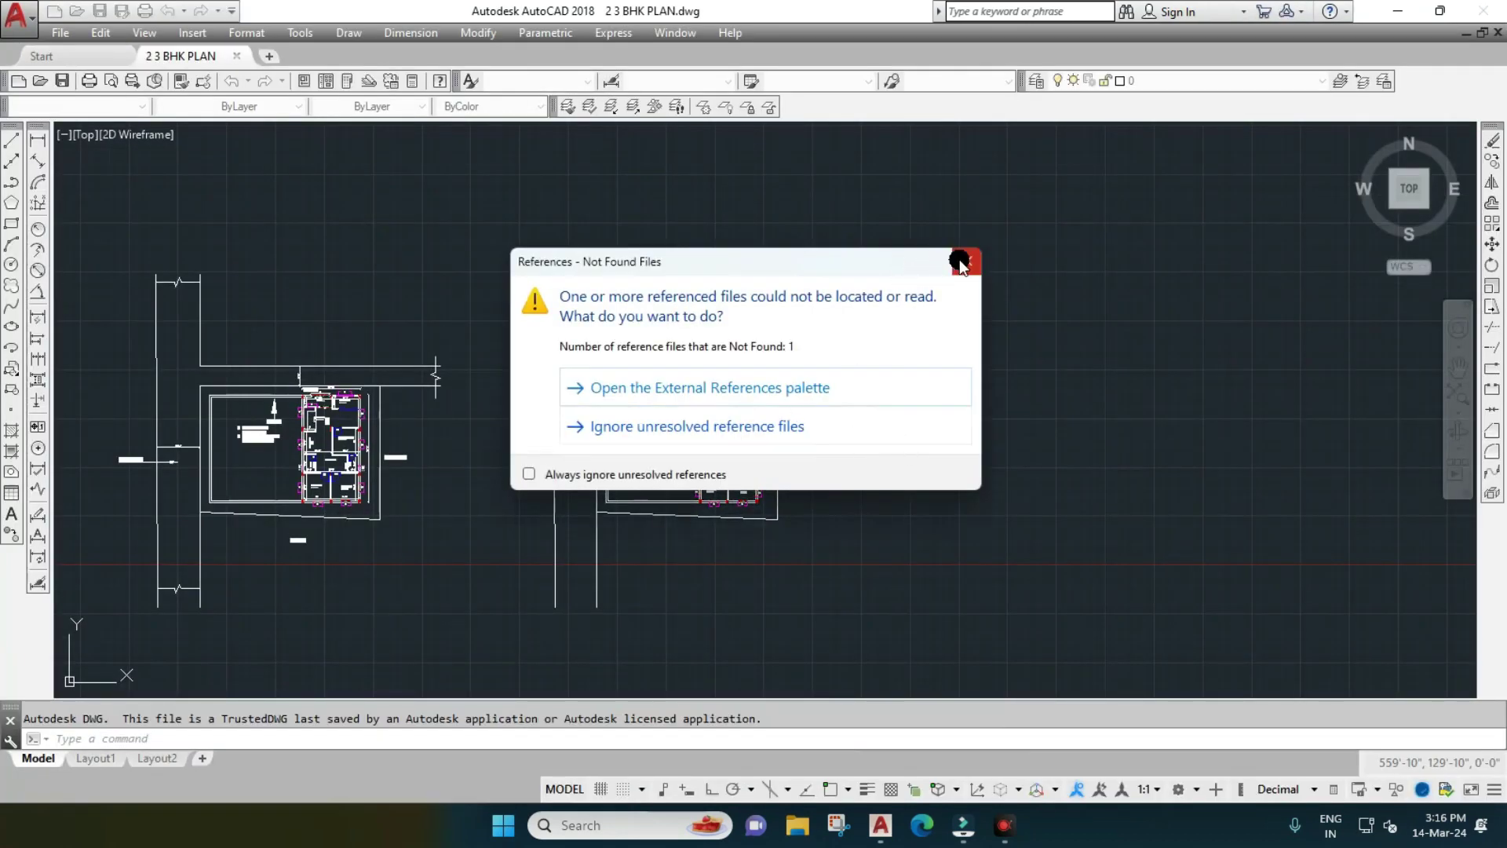
# Dismiss the missing-references warning and pan toward the floor-plan plot.
pyautogui.click(961, 264)
pyautogui.moveTo(849, 361); pyautogui.dragTo(1041, 327, button='middle')
pyautogui.moveTo(458, 405)
pyautogui.mouseDown(button='middle')
pyautogui.moveTo(857, 393)
pyautogui.moveTo(537, 414)
pyautogui.mouseUp(button='middle')
pyautogui.scroll(4, 856, 394)
pyautogui.moveTo(683, 408)
pyautogui.mouseDown(button='middle')
pyautogui.moveTo(907, 424)
pyautogui.moveTo(699, 406)
pyautogui.mouseUp(button='middle')
# Pan and zoom to center the floor plan among the plots.
pyautogui.moveTo(907, 412); pyautogui.dragTo(815, 407, button='middle')
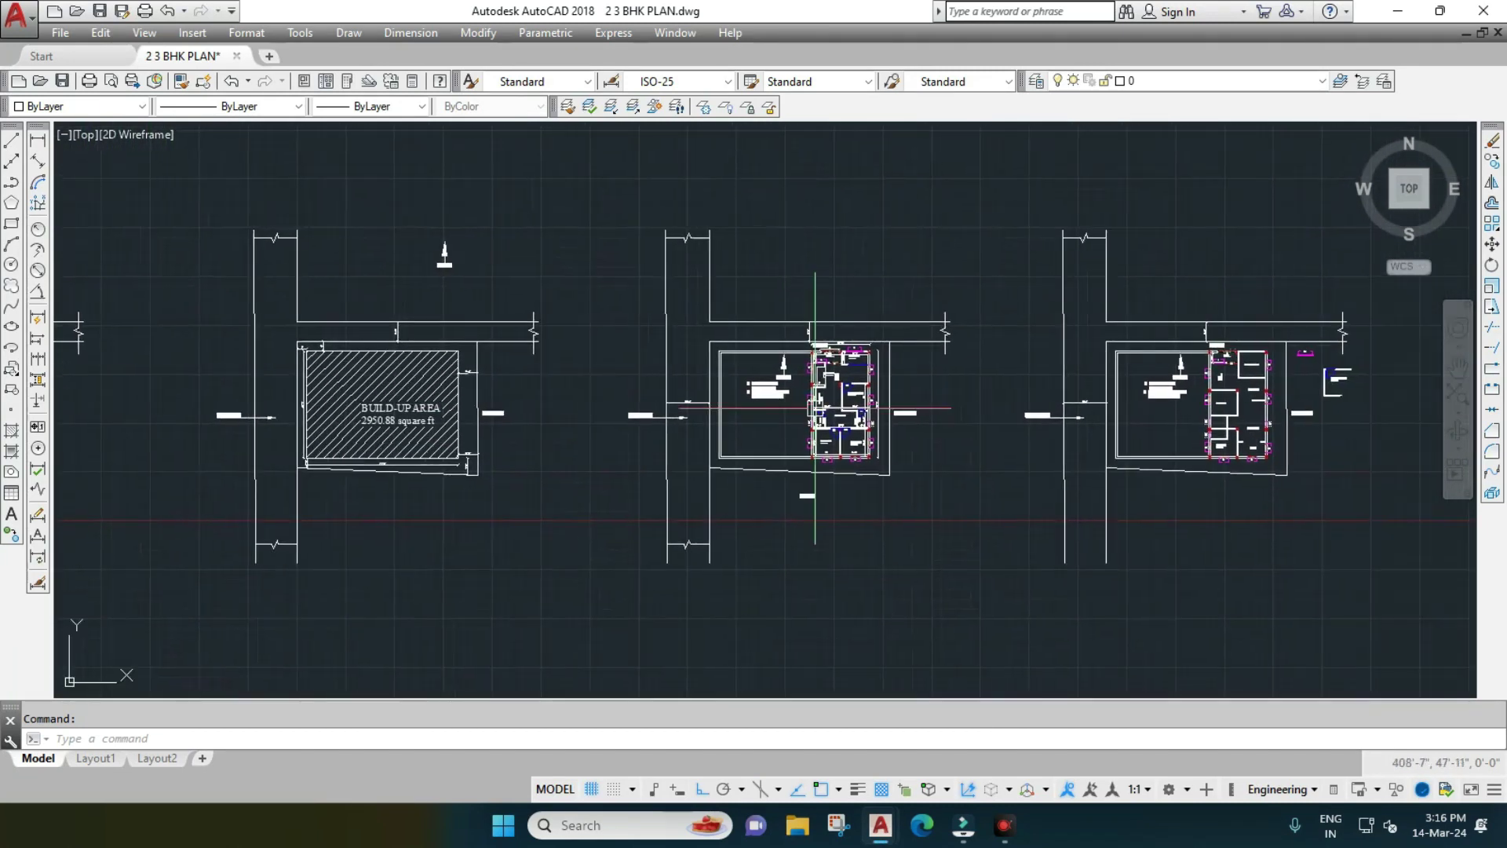
pyautogui.scroll(8, 815, 408)
pyautogui.scroll(-3, 954, 428)
pyautogui.moveTo(954, 429); pyautogui.dragTo(788, 419, button='middle')
pyautogui.scroll(-5, 855, 422)
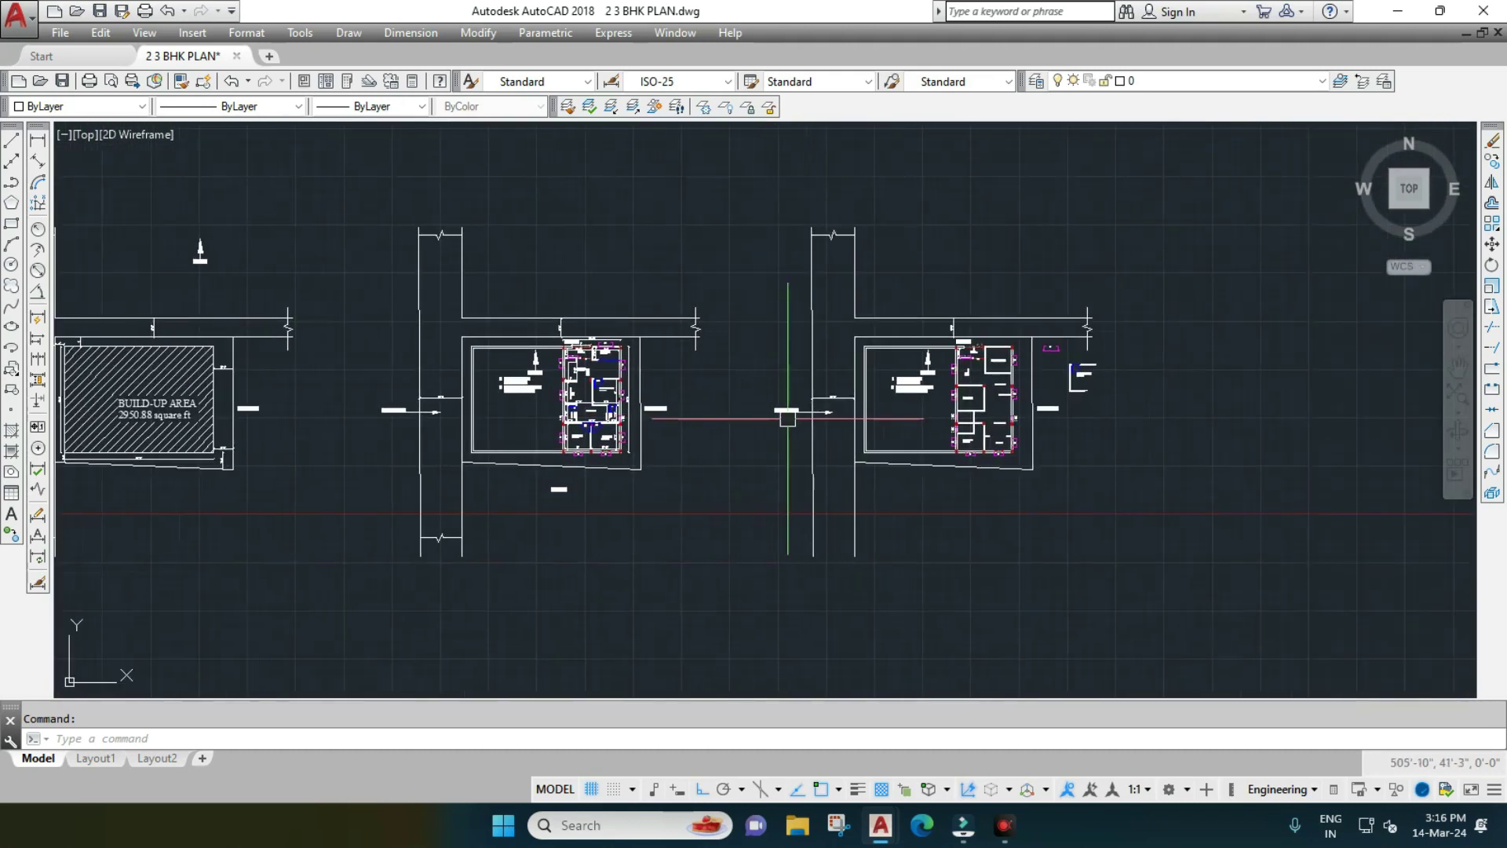
pyautogui.scroll(3, 930, 392)
pyautogui.scroll(3, 942, 392)
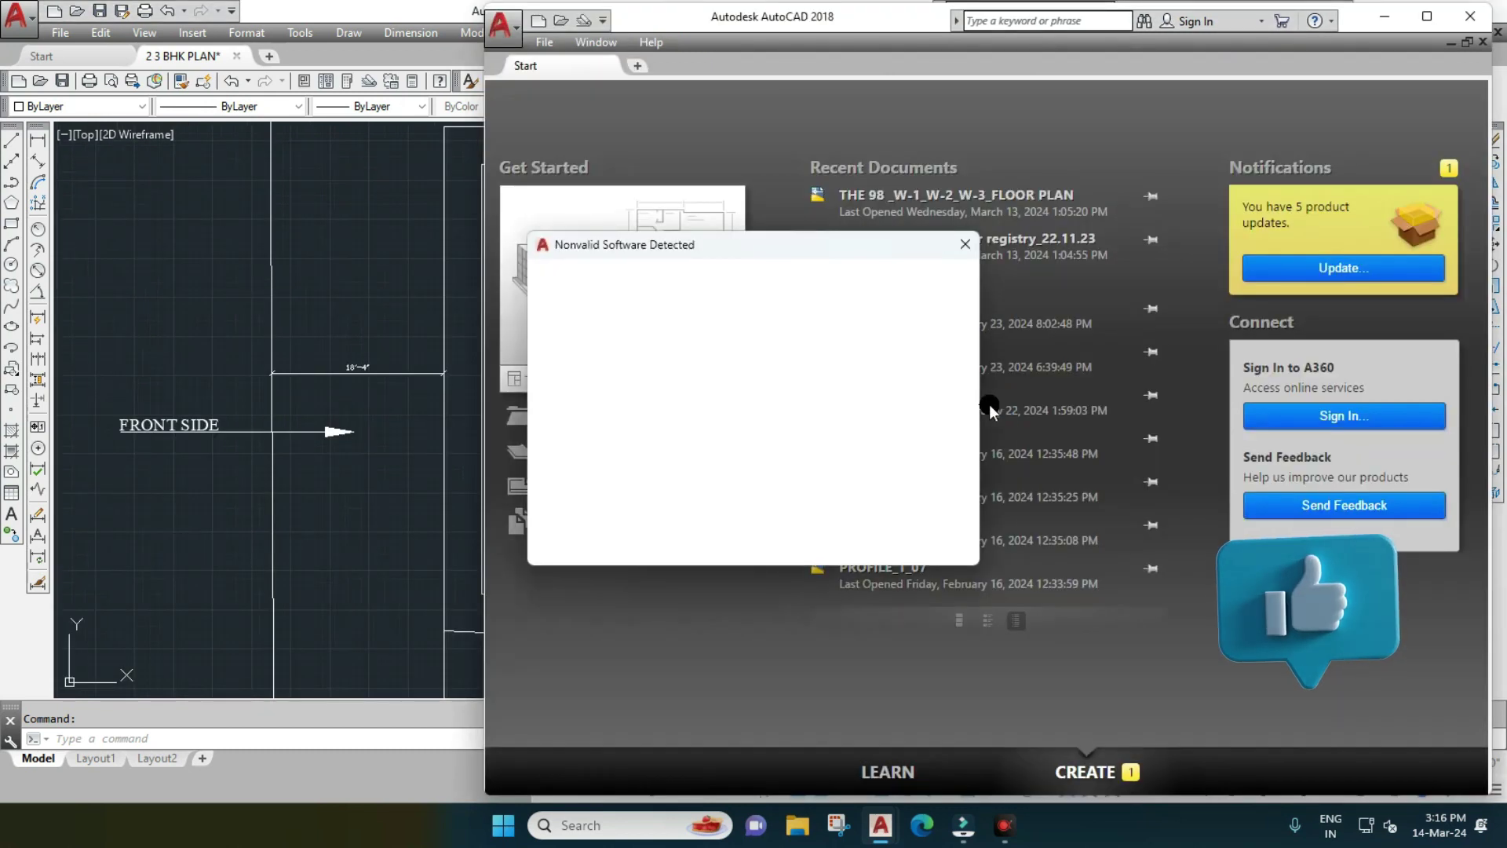
# Close both Nonvalid Software Detected warnings and the extra Start-page AutoCAD window.
pyautogui.click(966, 244)
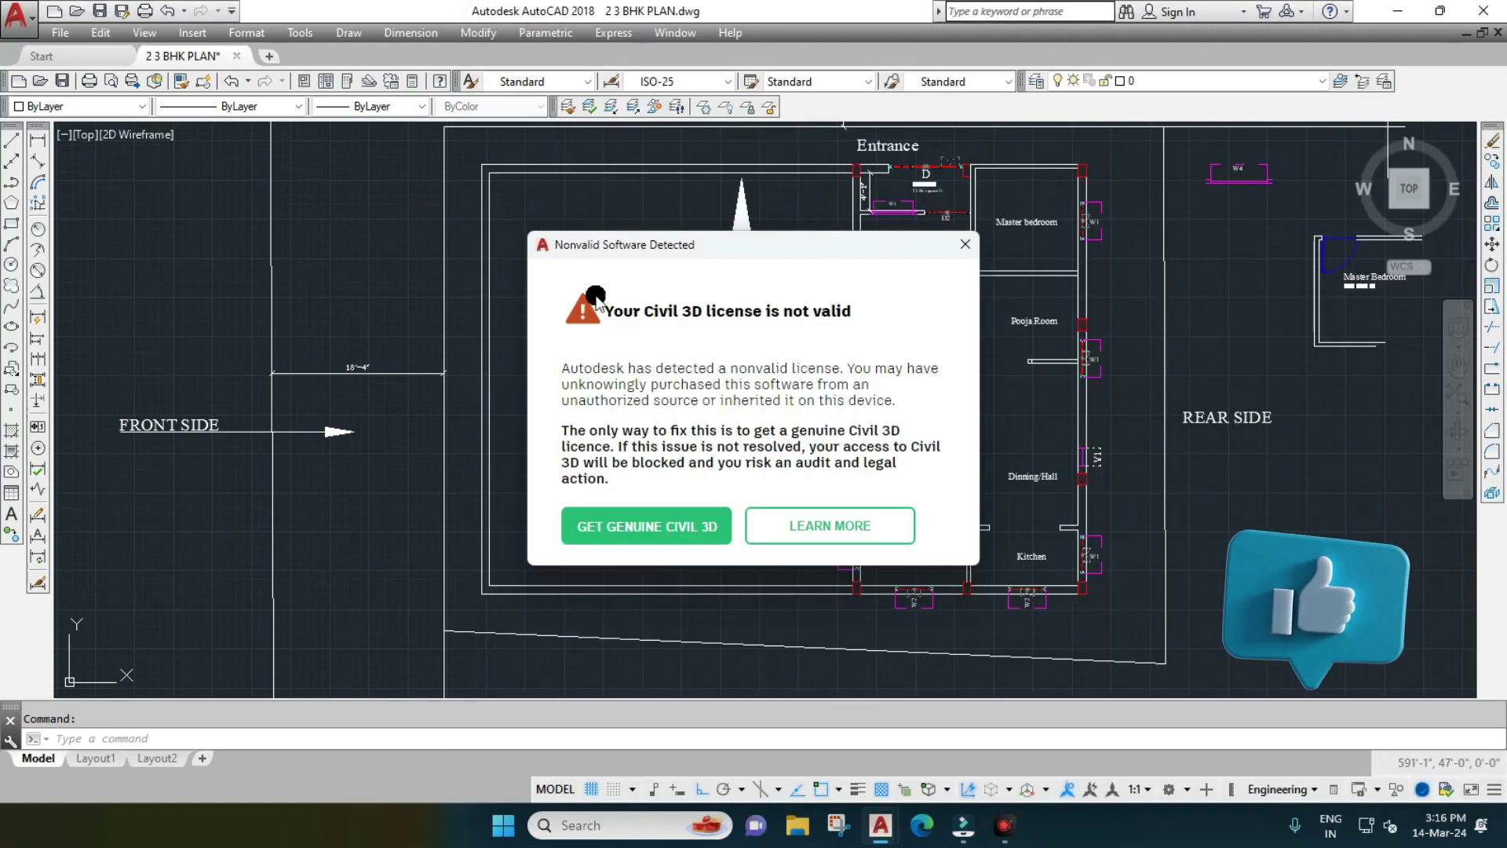
pyautogui.click(961, 245)
pyautogui.moveTo(880, 826)
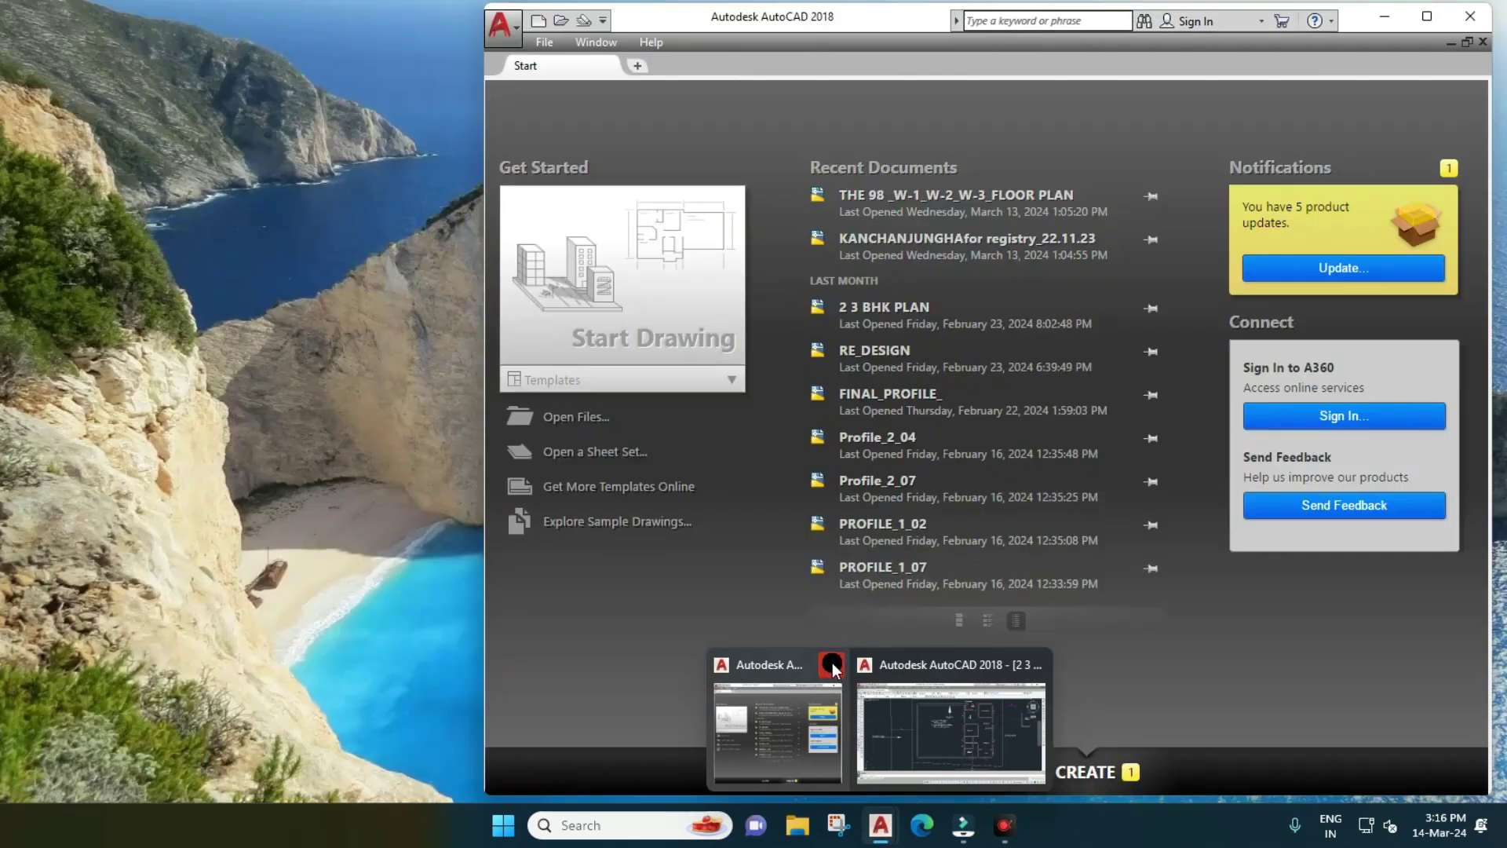
pyautogui.click(832, 663)
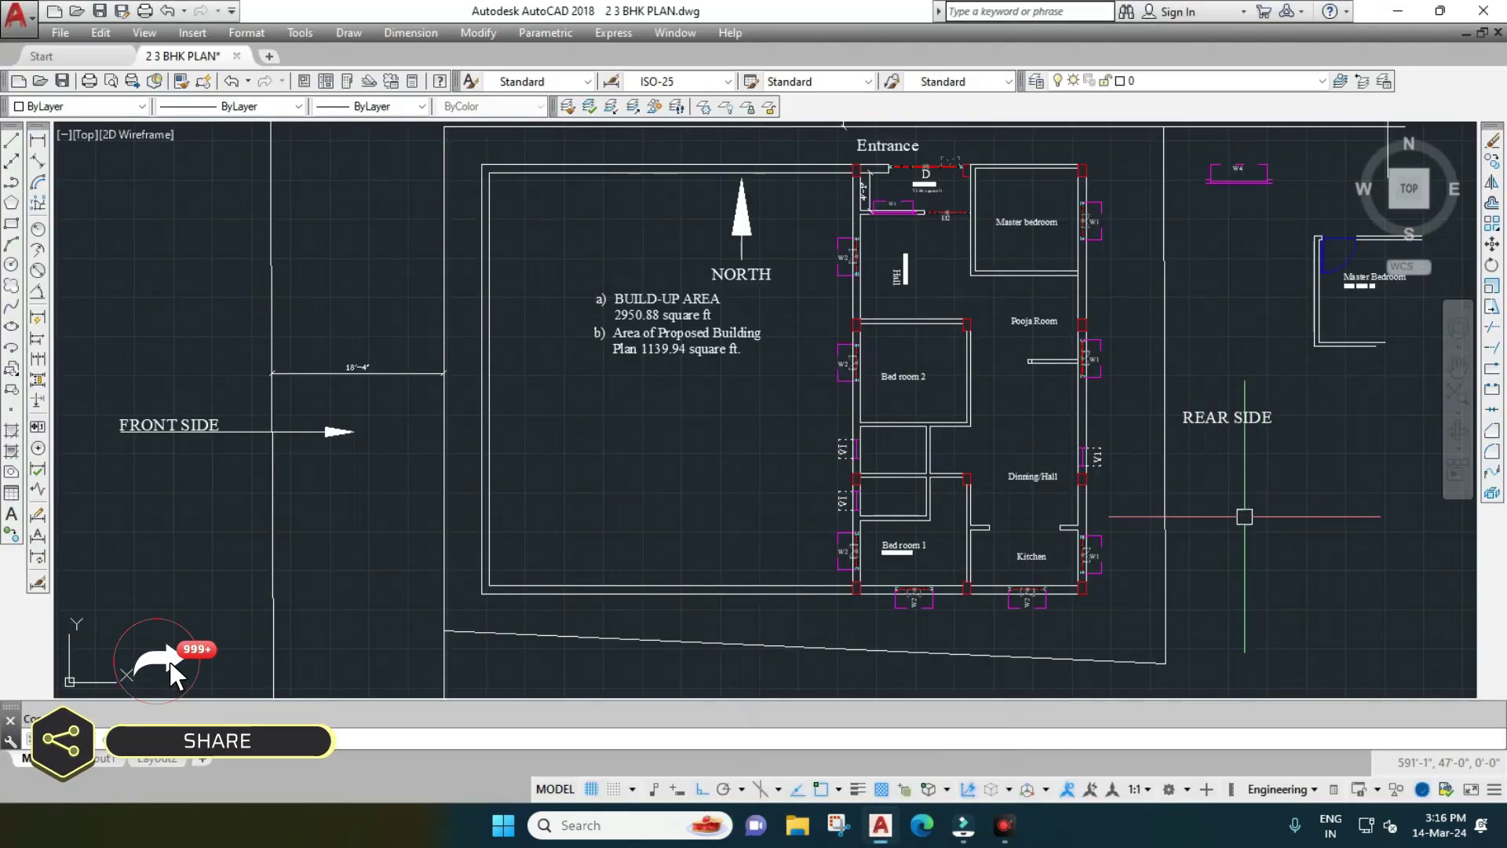
# Pan the view to show all the plots and bring up the File menu.
pyautogui.scroll(-8, 867, 452)
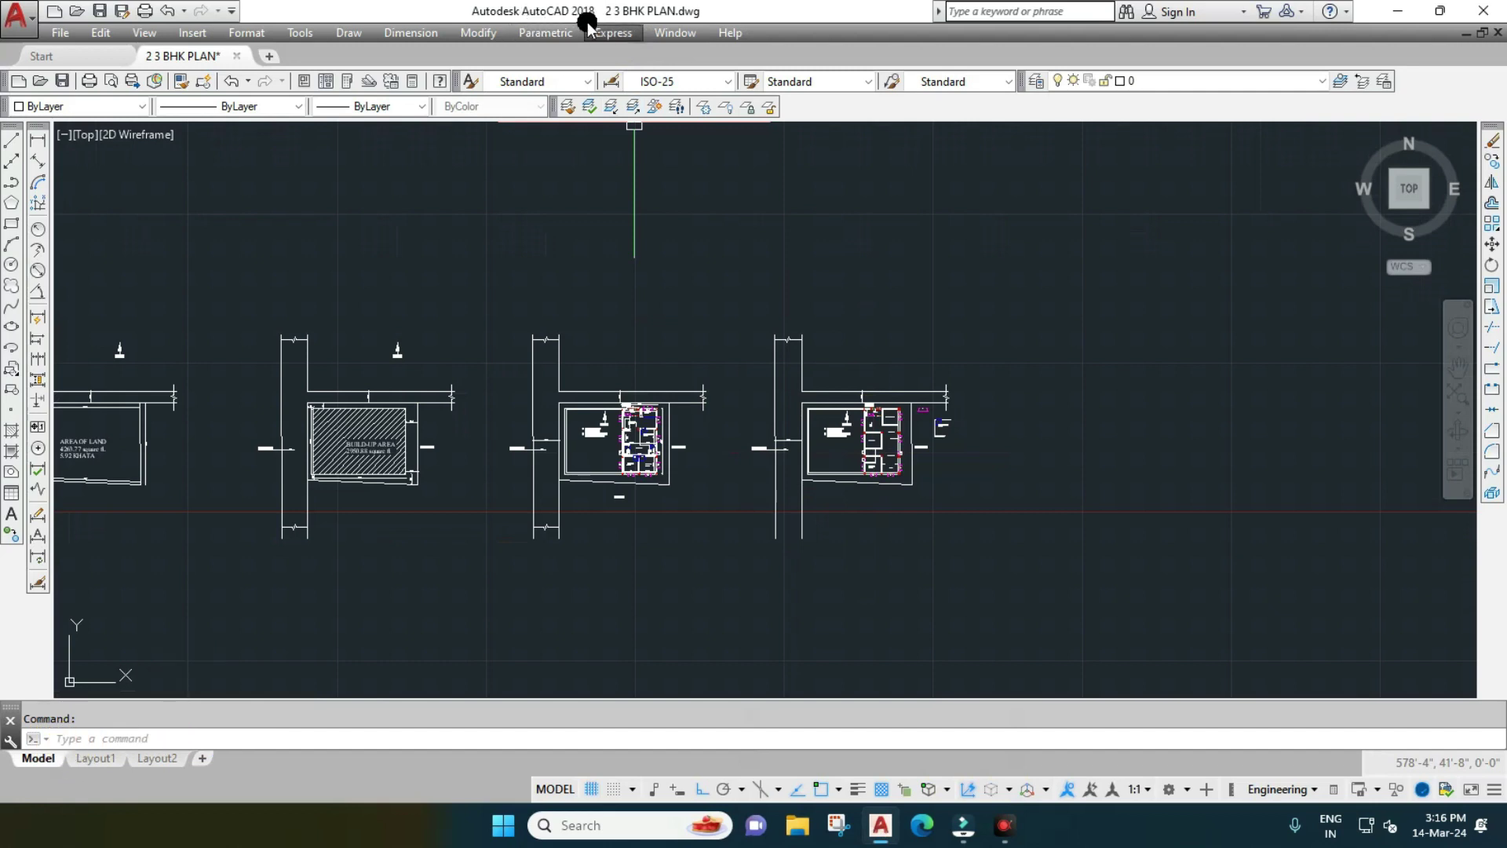
pyautogui.moveTo(885, 296); pyautogui.dragTo(1029, 283, button='middle')
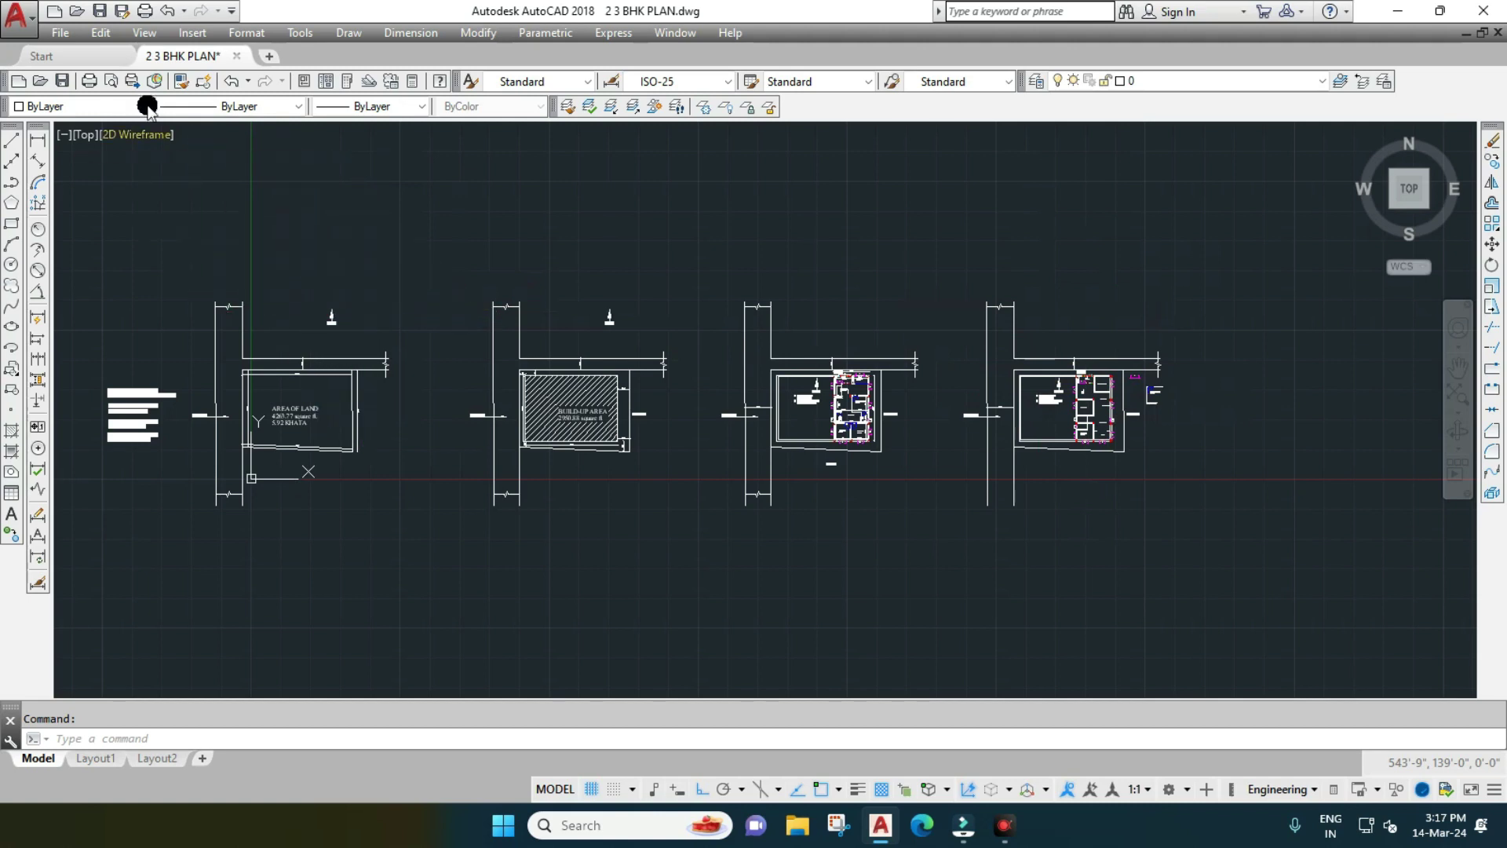
pyautogui.click(60, 33)
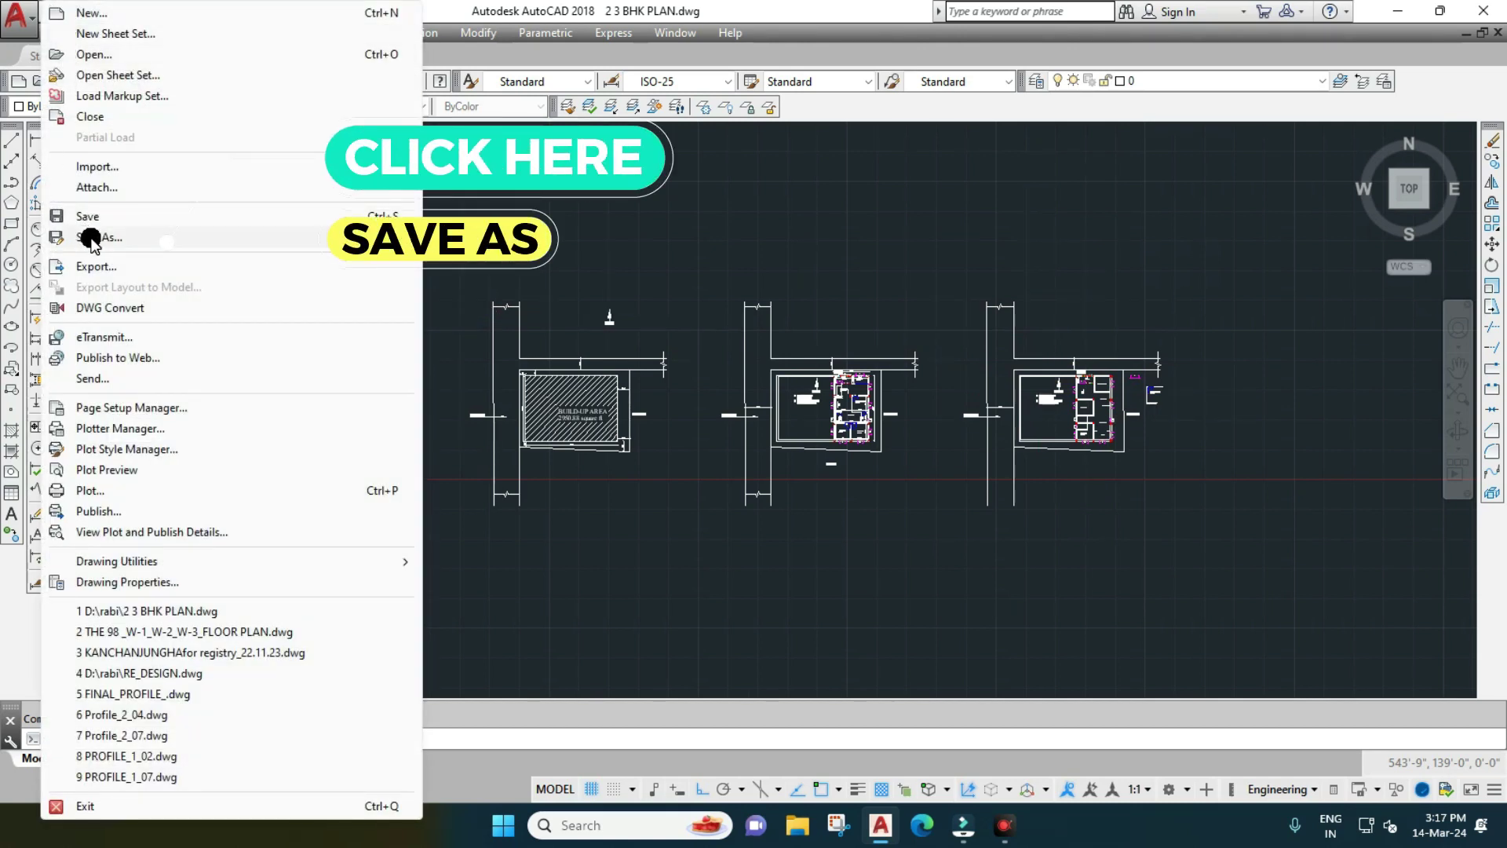
# Open the Save Drawing As dialog from the application menu.
pyautogui.click(595, 201)
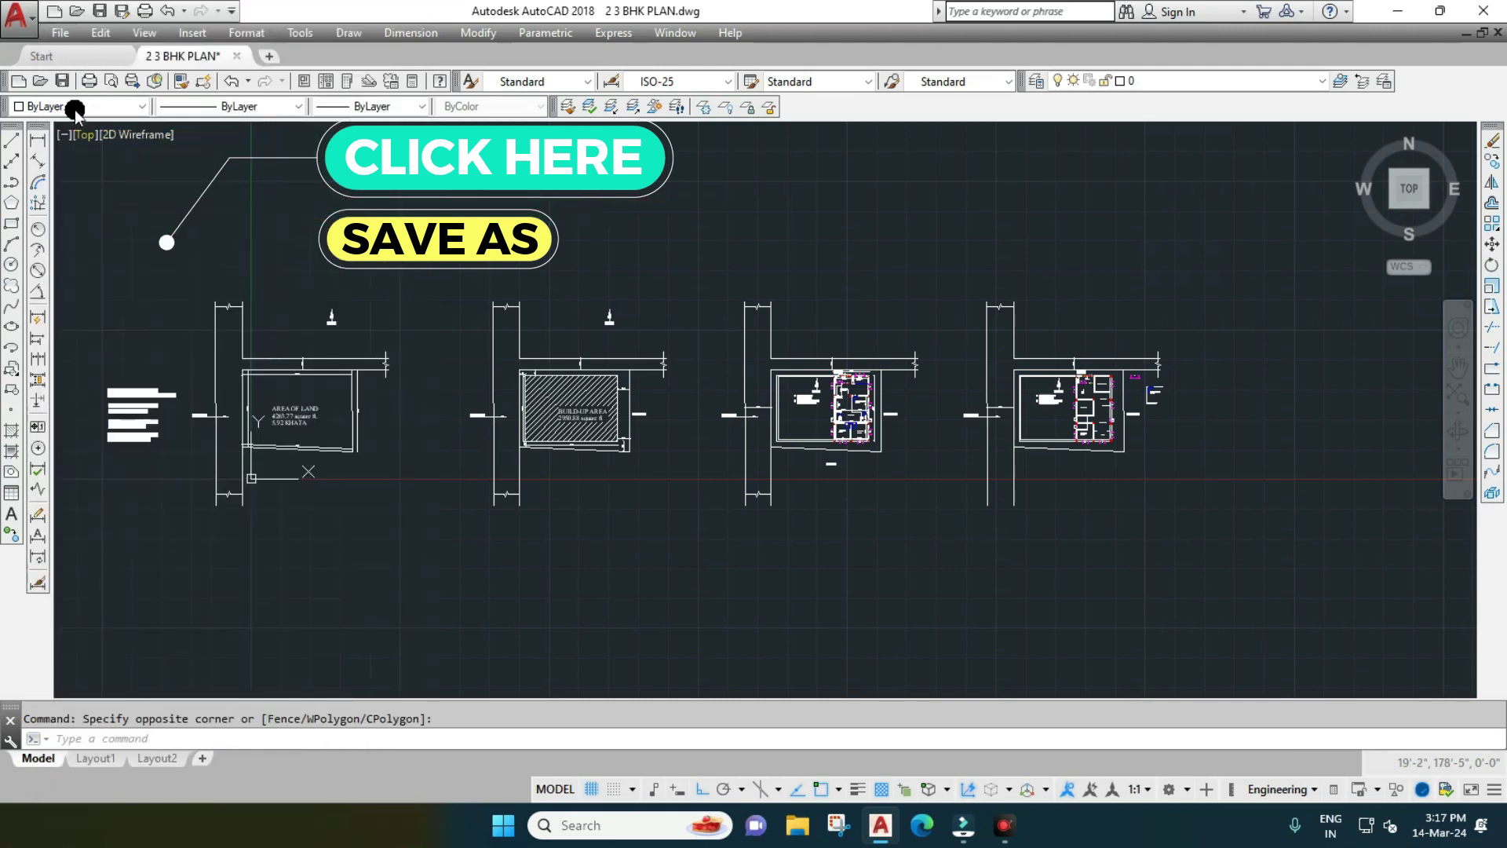
pyautogui.click(26, 25)
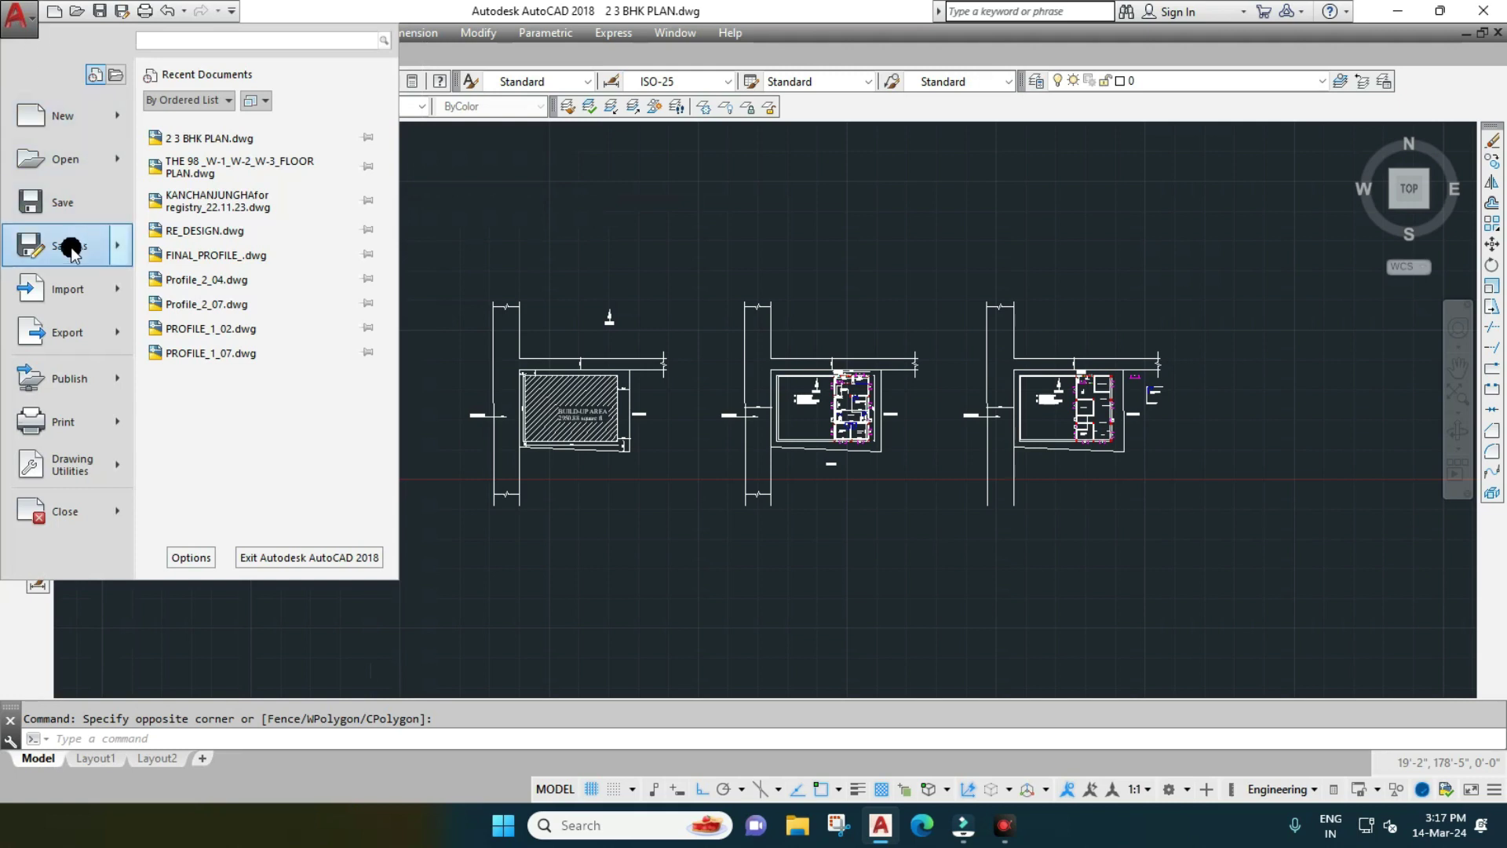
pyautogui.click(70, 246)
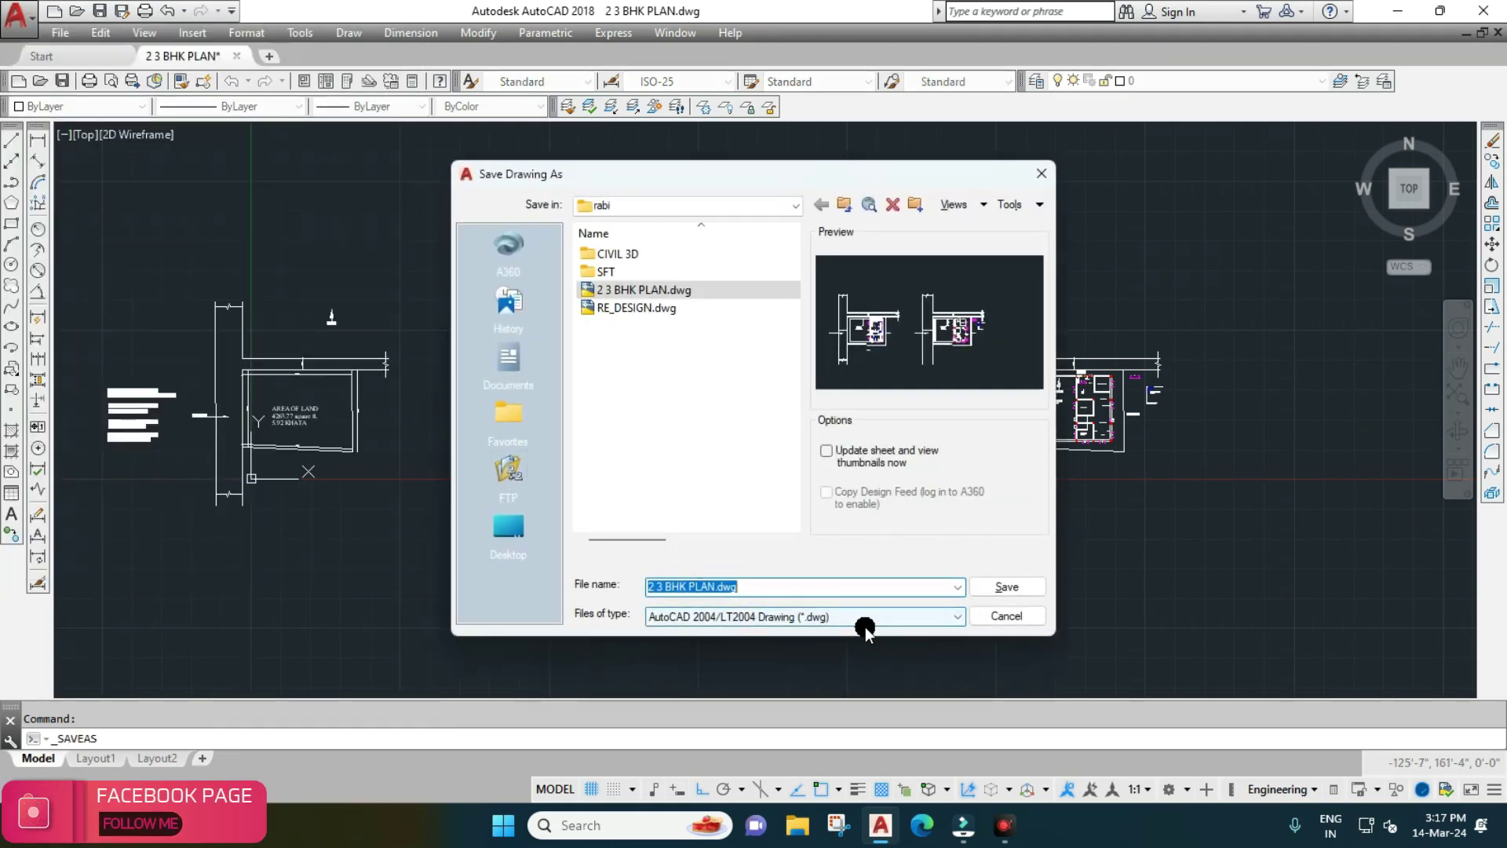
# Enable Update sheet and view thumbnails, set file type to AutoCAD 2004/LT2004 Drawing, and save.
pyautogui.click(864, 617)
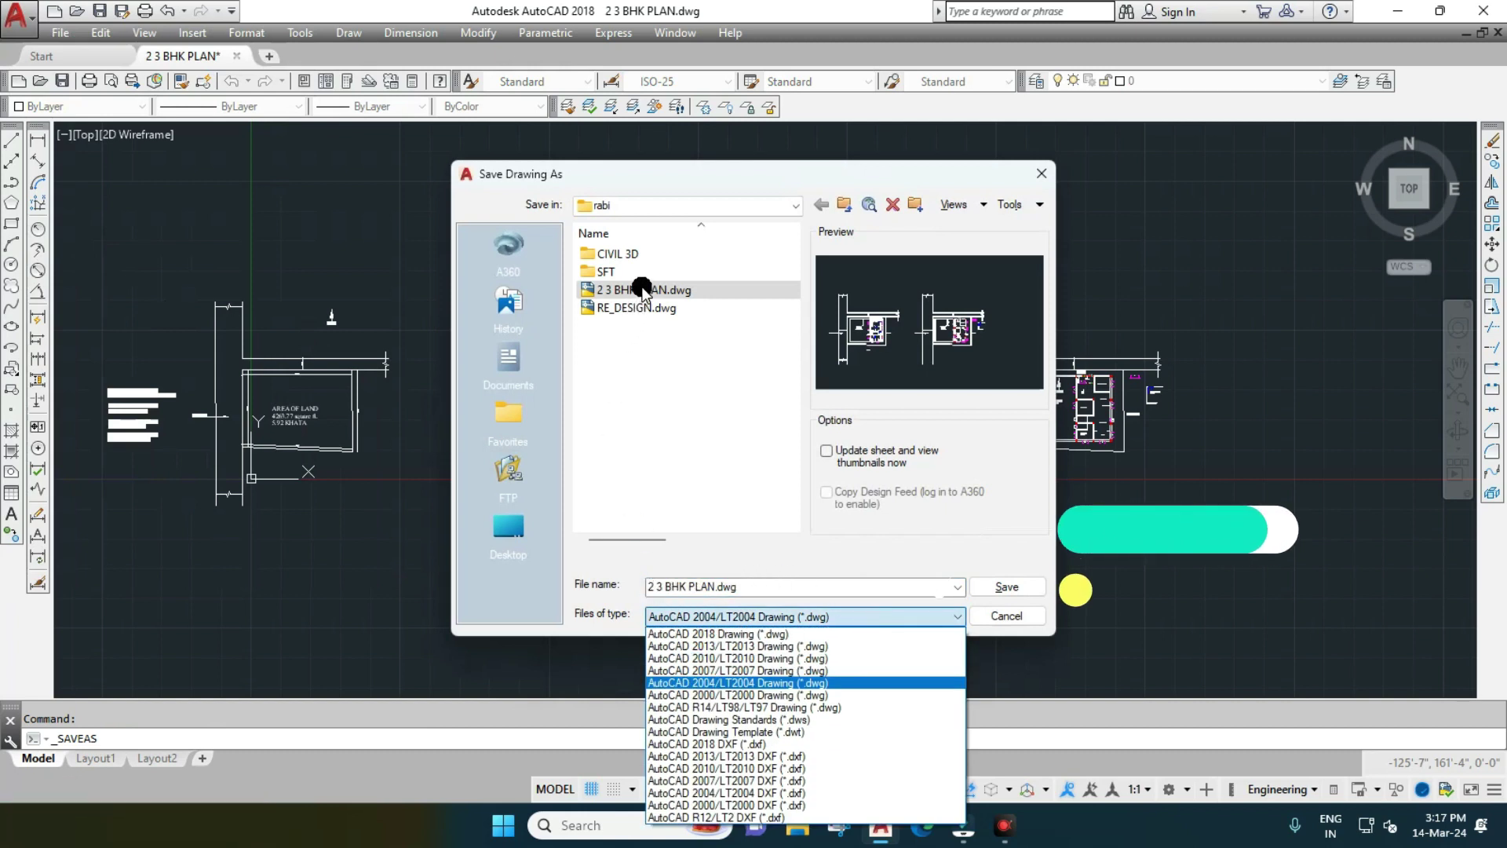
pyautogui.click(730, 290)
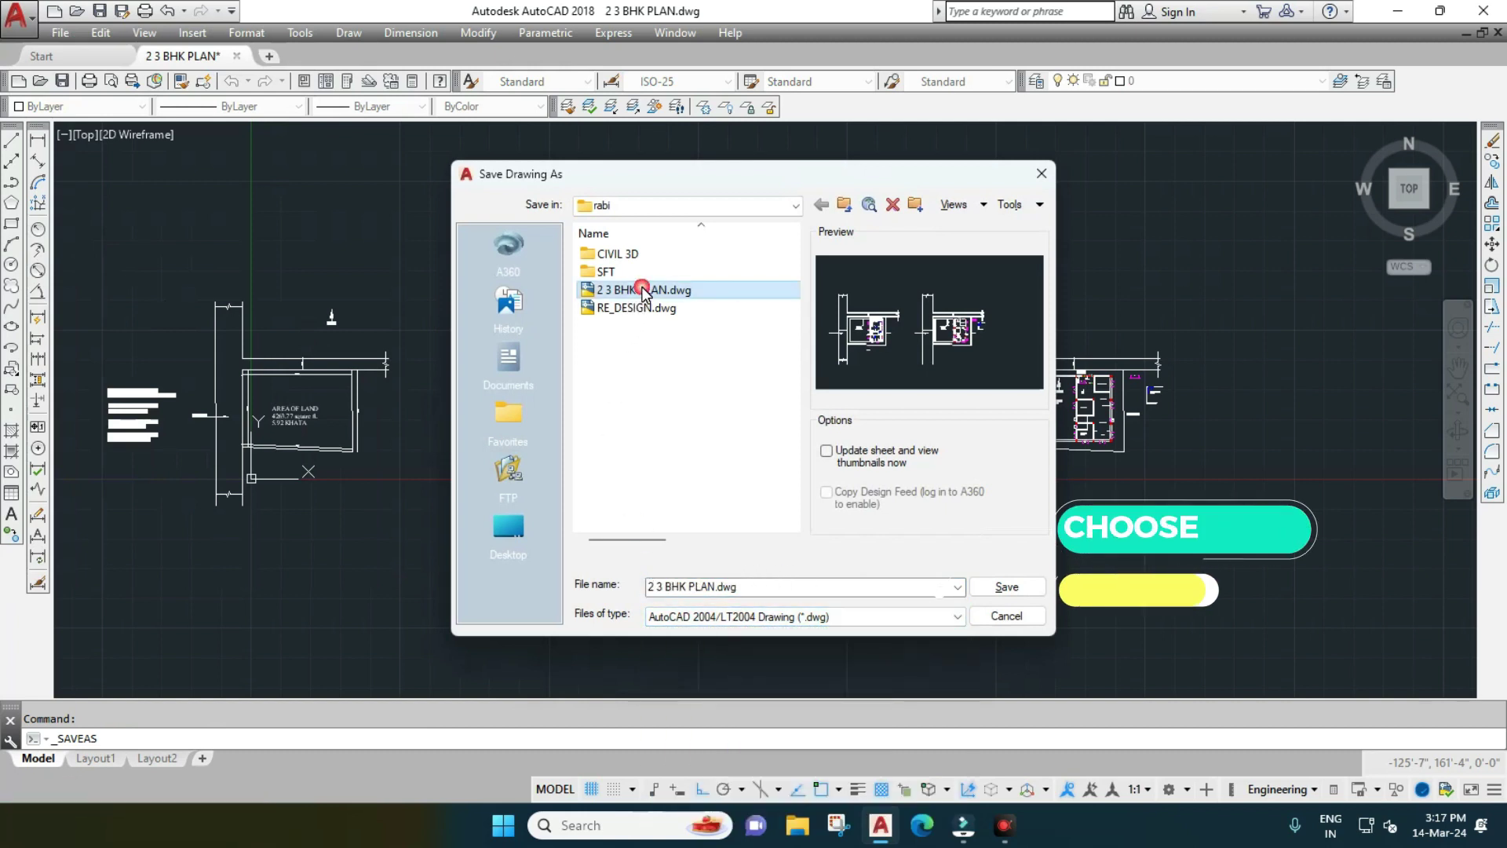
pyautogui.click(826, 450)
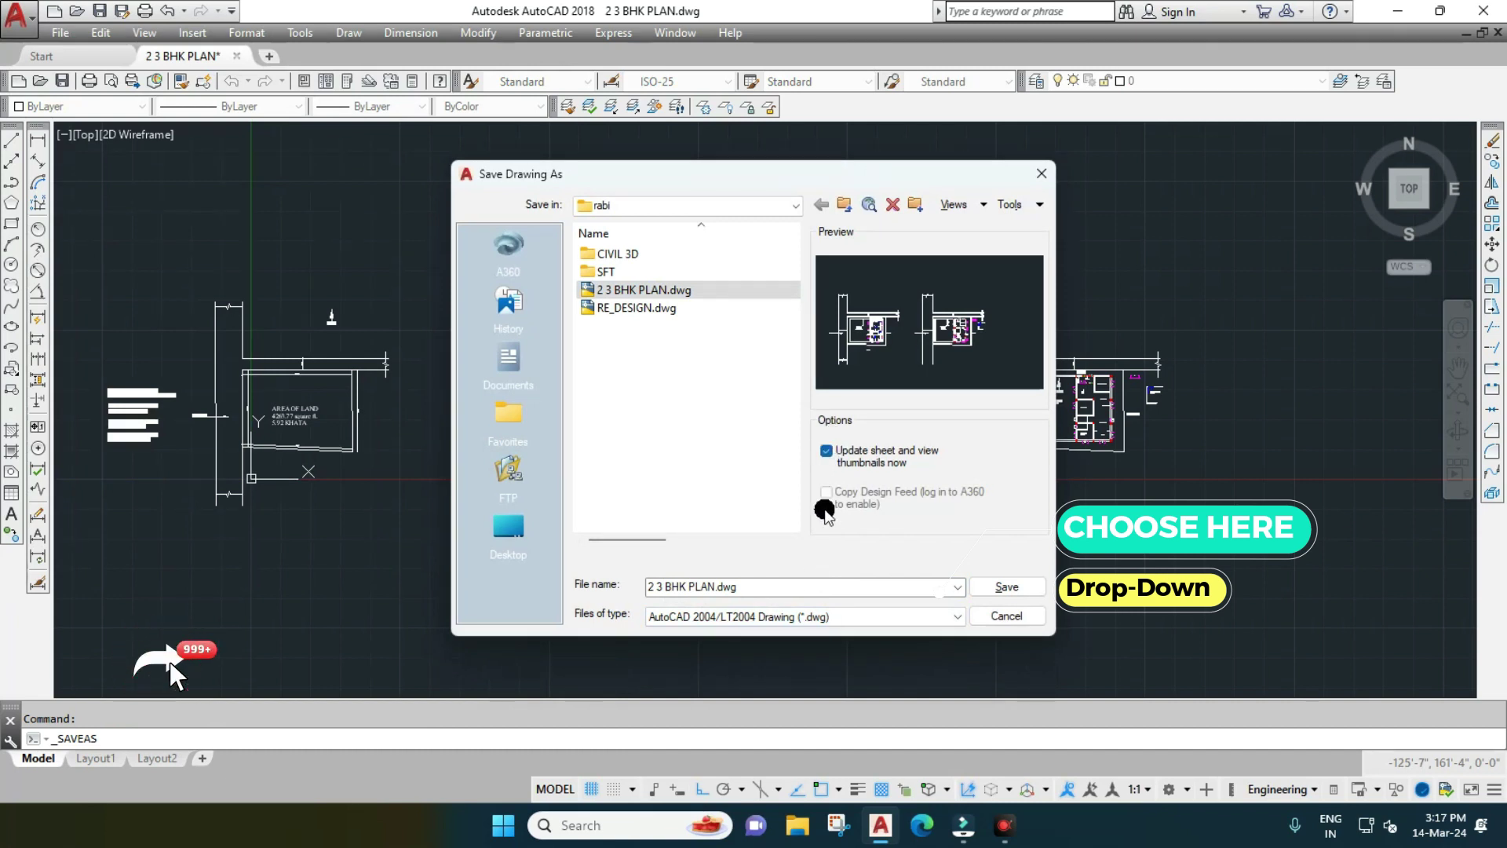
pyautogui.click(895, 616)
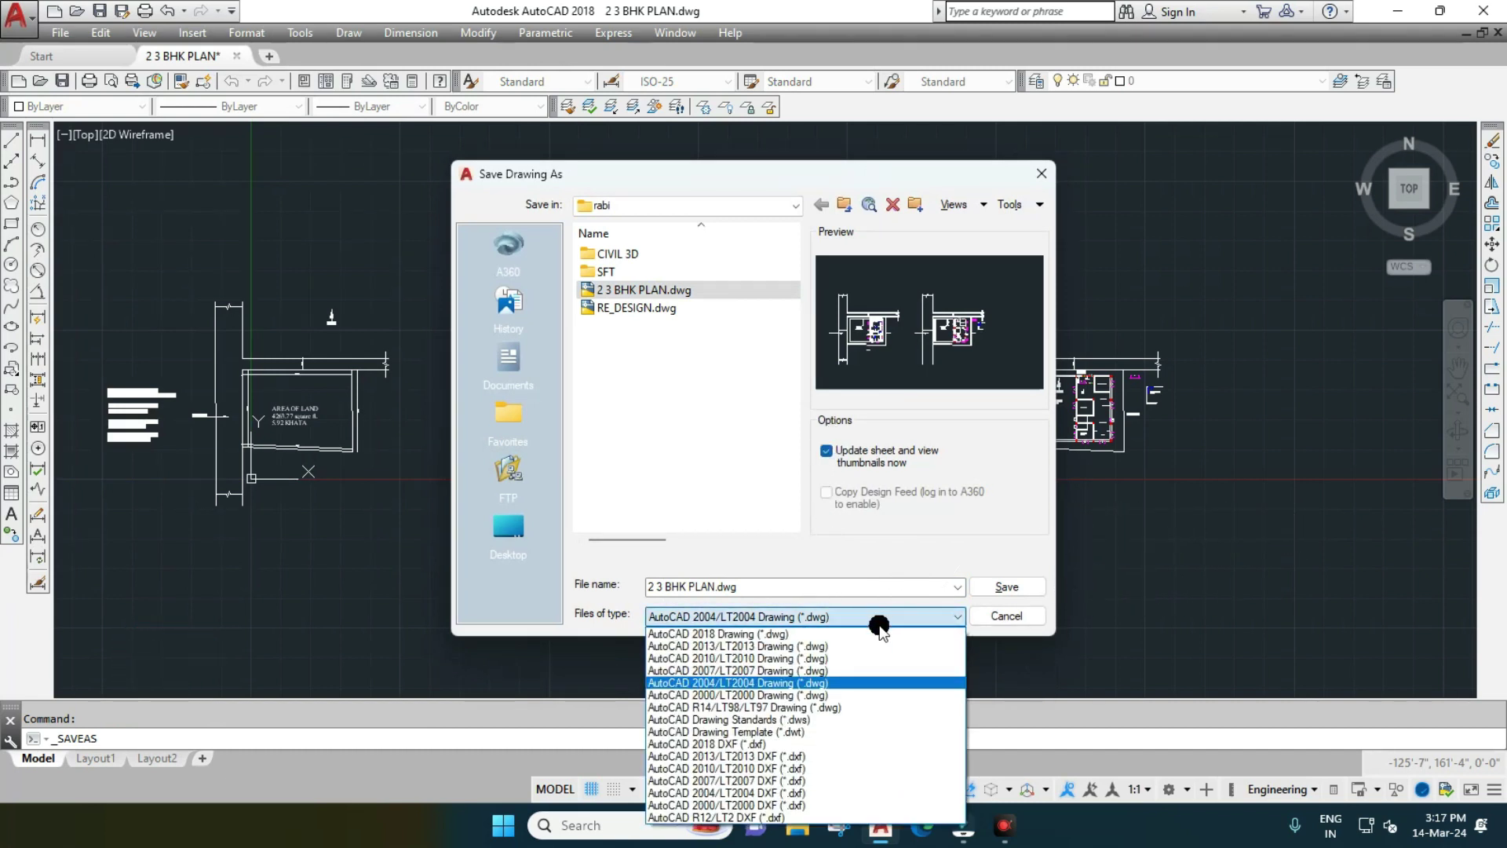
pyautogui.press('Down')
pyautogui.press('Down')
pyautogui.press('Down')
pyautogui.press('Down')
pyautogui.press('Up')
pyautogui.press('Up')
pyautogui.press('Up')
pyautogui.press('Up')
pyautogui.press('Up')
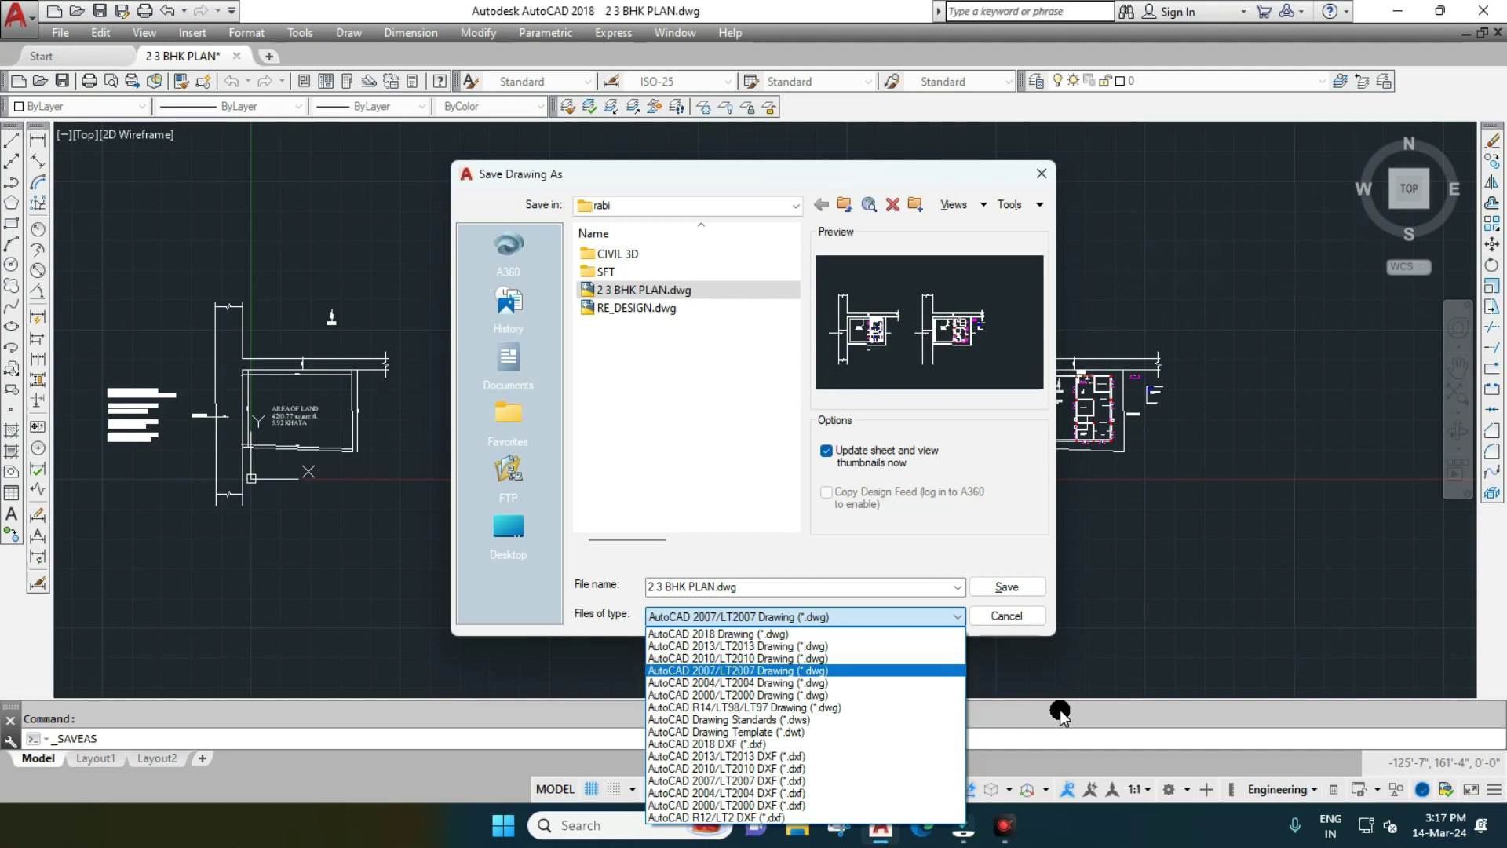
pyautogui.press('Down')
pyautogui.press('Return')
pyautogui.press('Return')
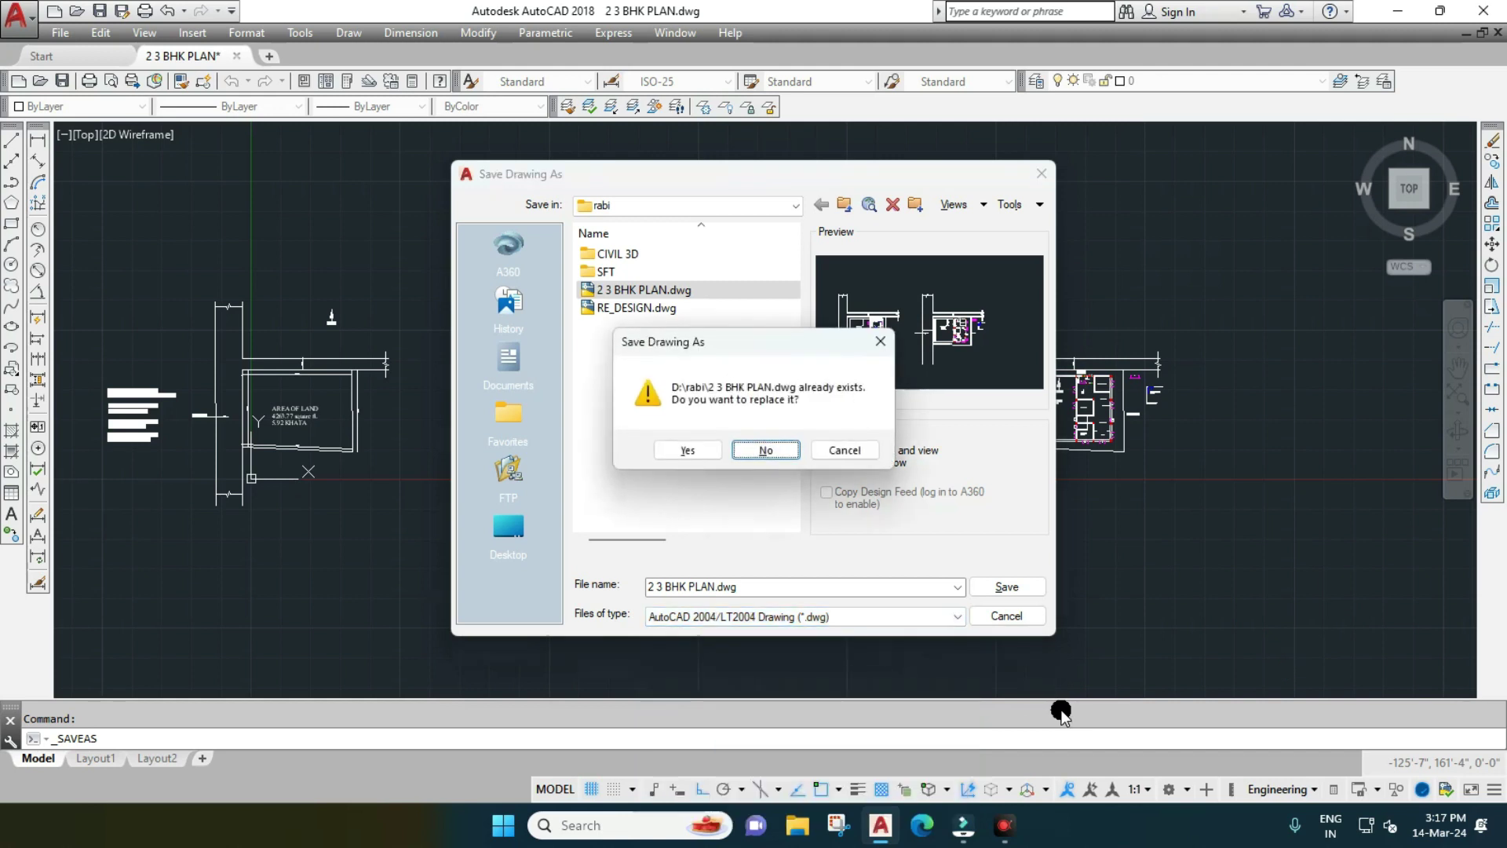
pyautogui.click(881, 343)
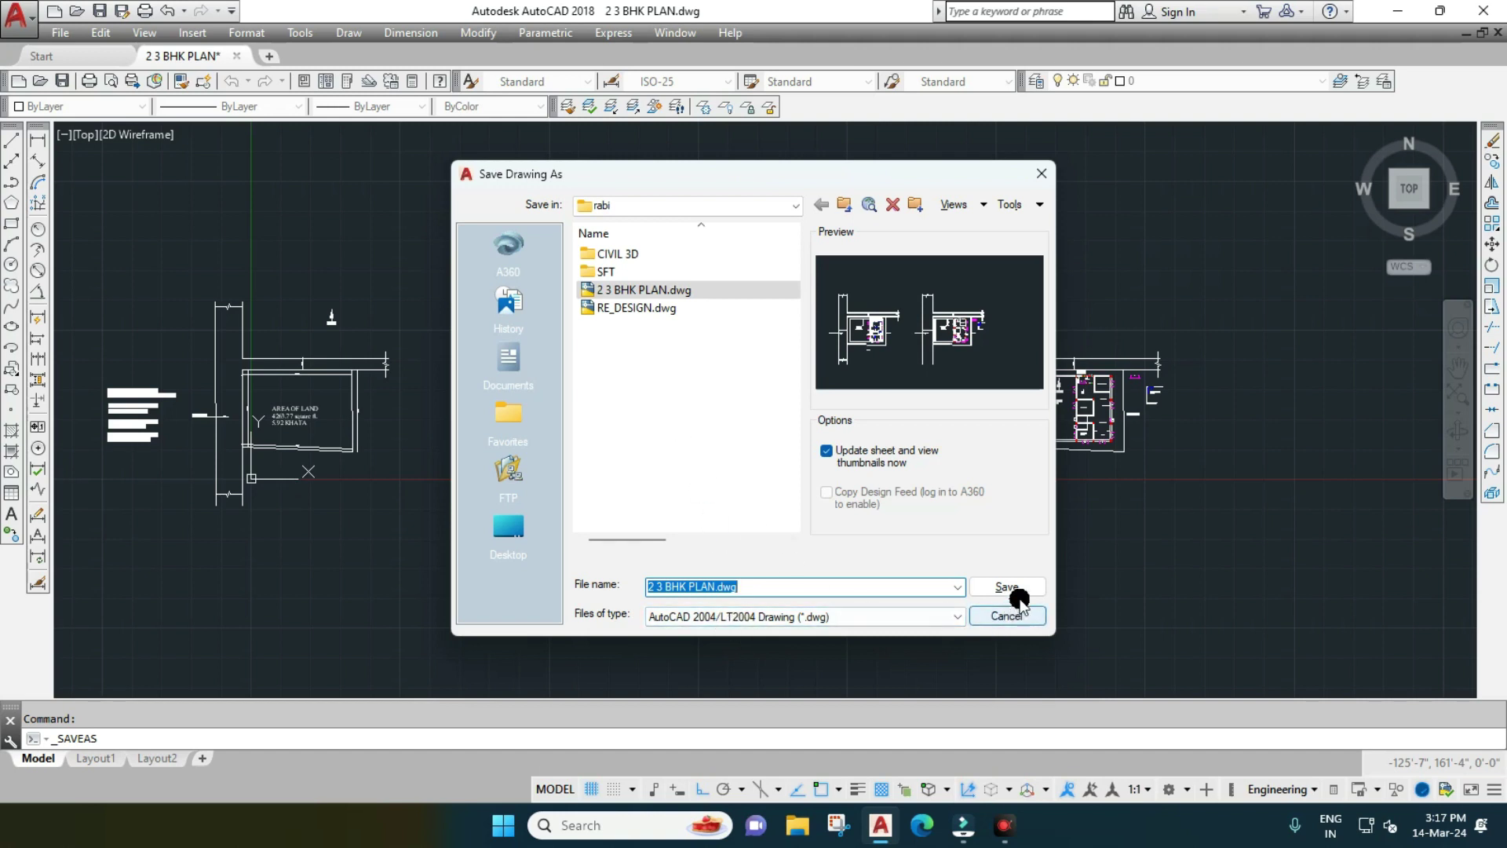
pyautogui.click(854, 618)
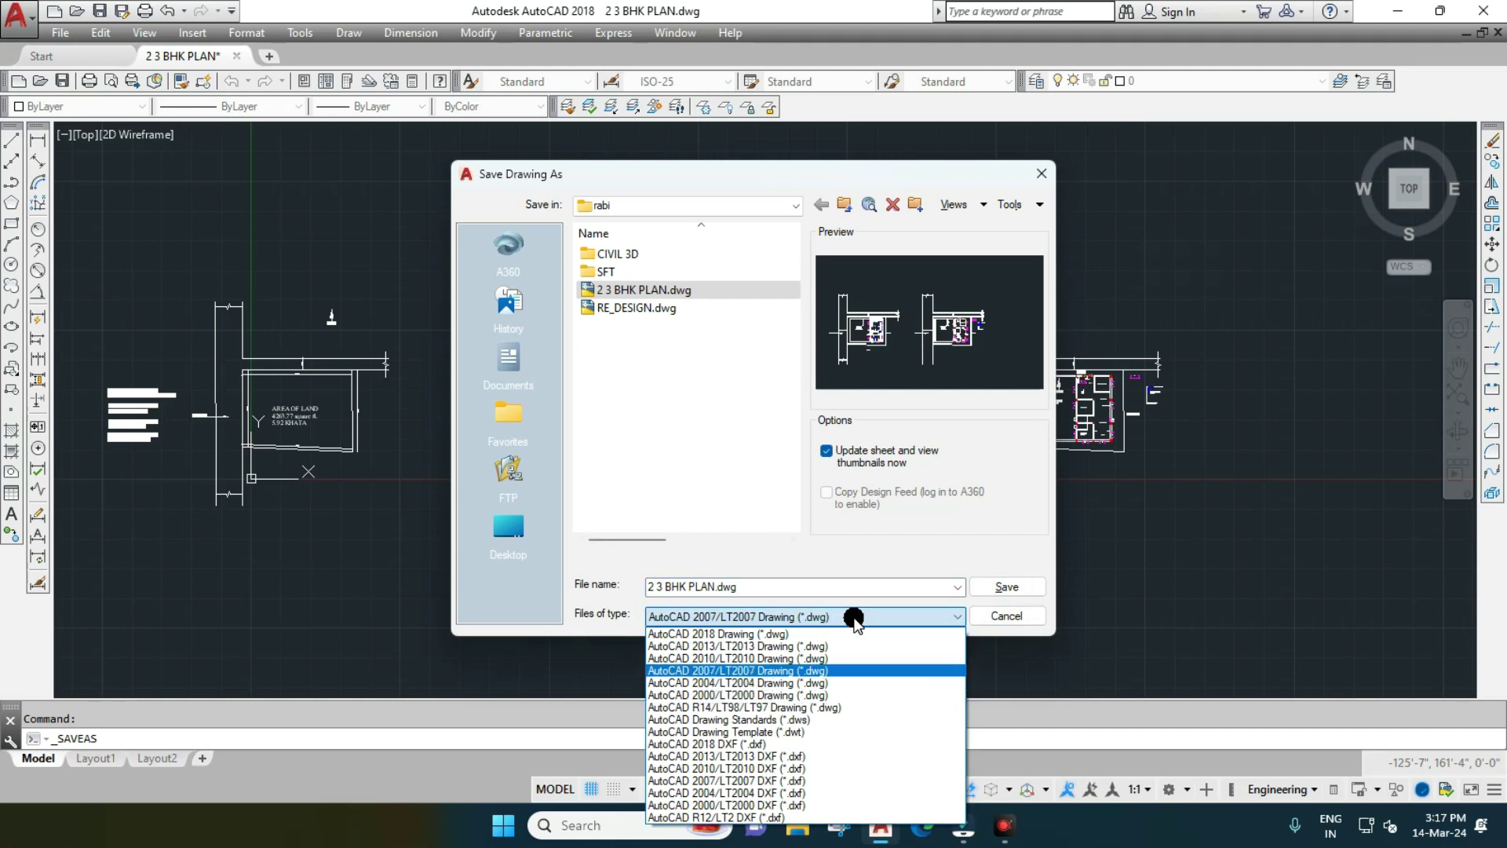
pyautogui.click(854, 618)
pyautogui.press('Return')
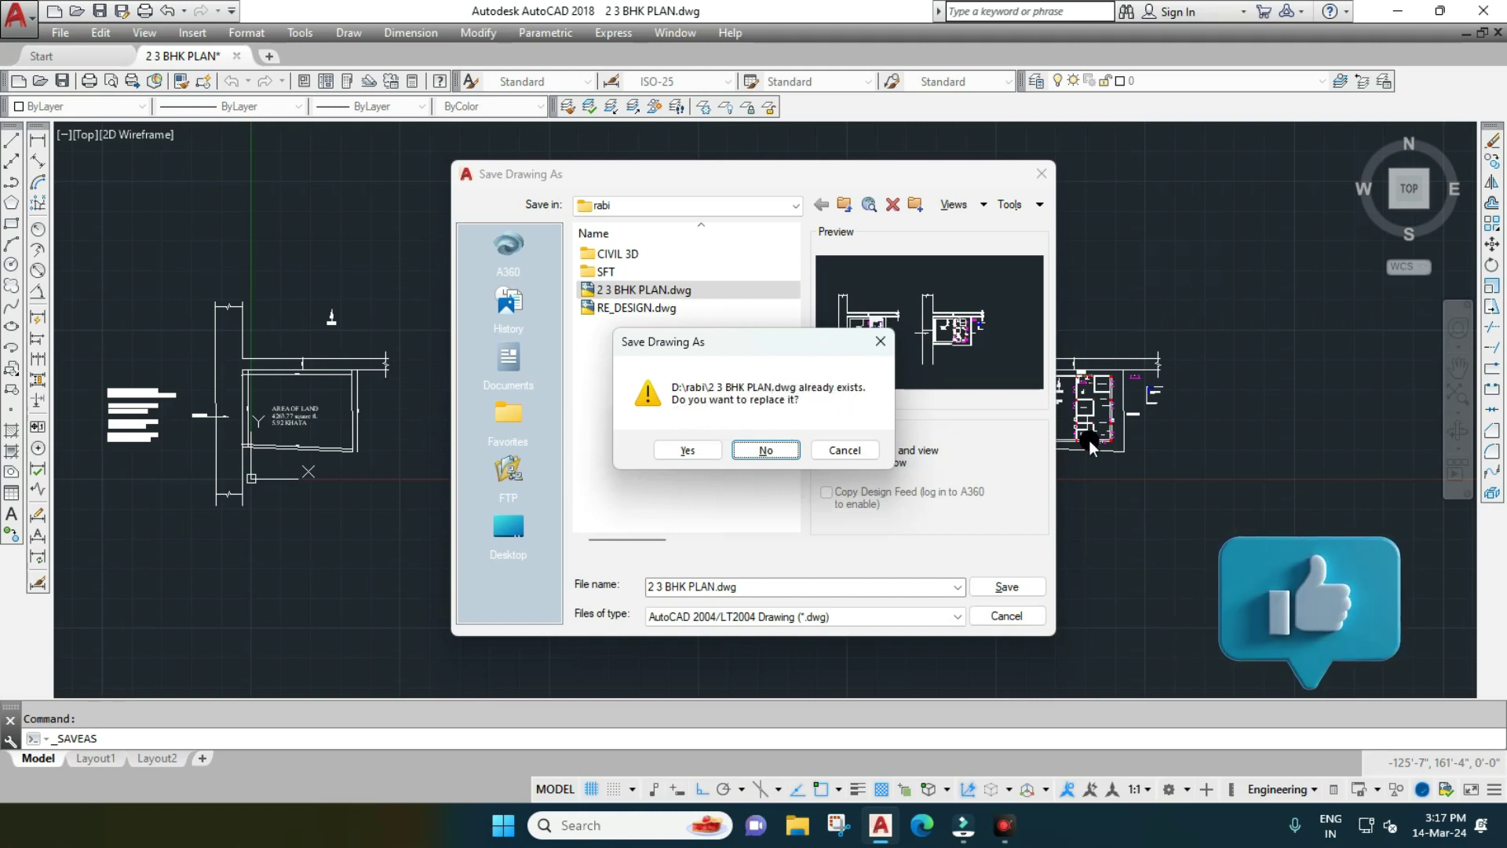
# Confirm replacing the existing 2 3 BHK PLAN.dwg in the rabi folder.
pyautogui.press('Left')
pyautogui.press('Return')
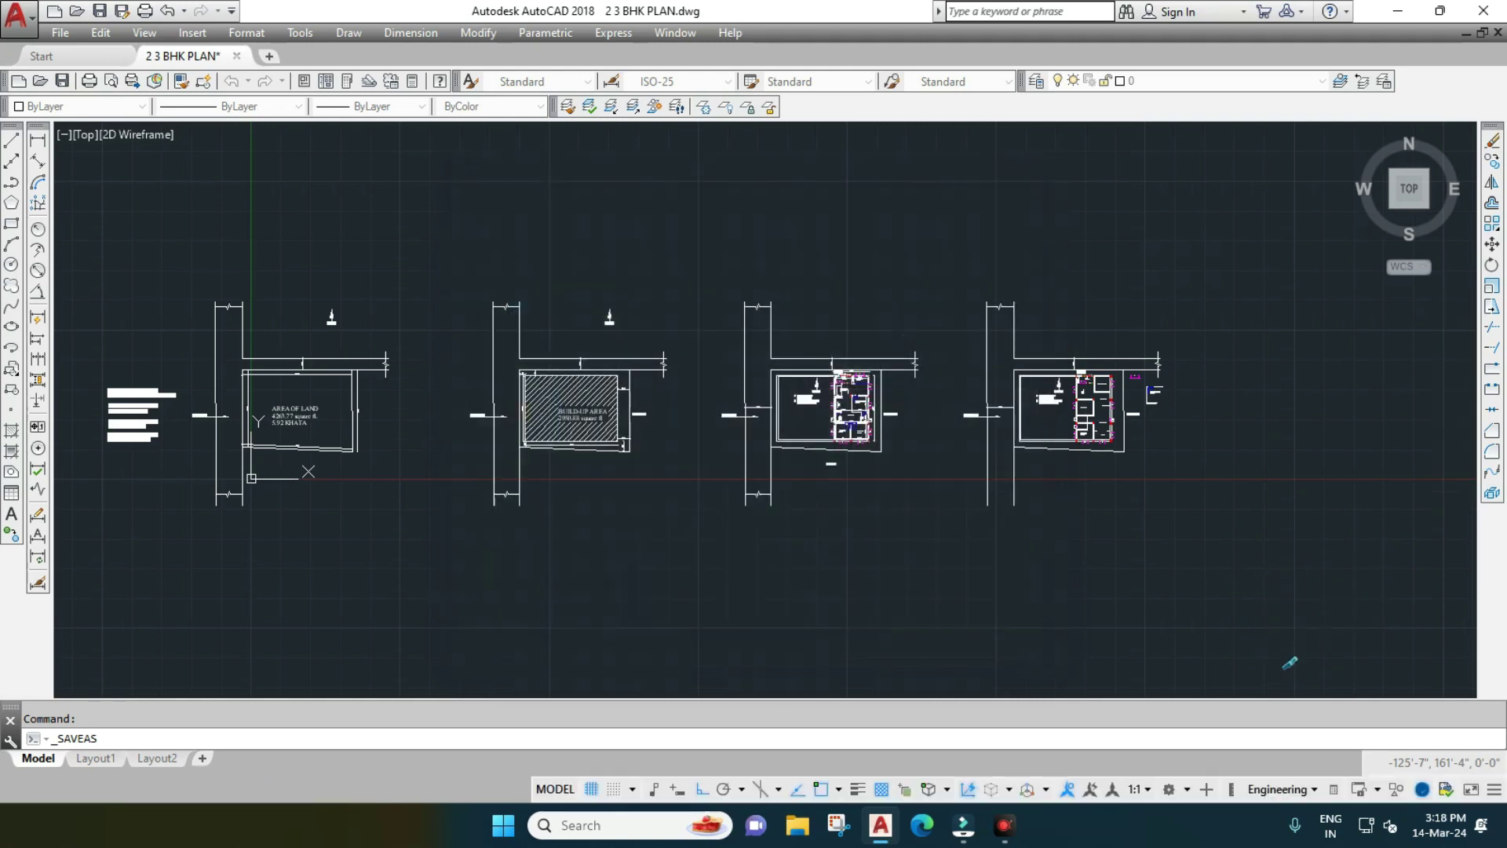
pyautogui.scroll(2, 1223, 388)
# Reopen Save As to check the file type, then close it without saving.
pyautogui.click(53, 33)
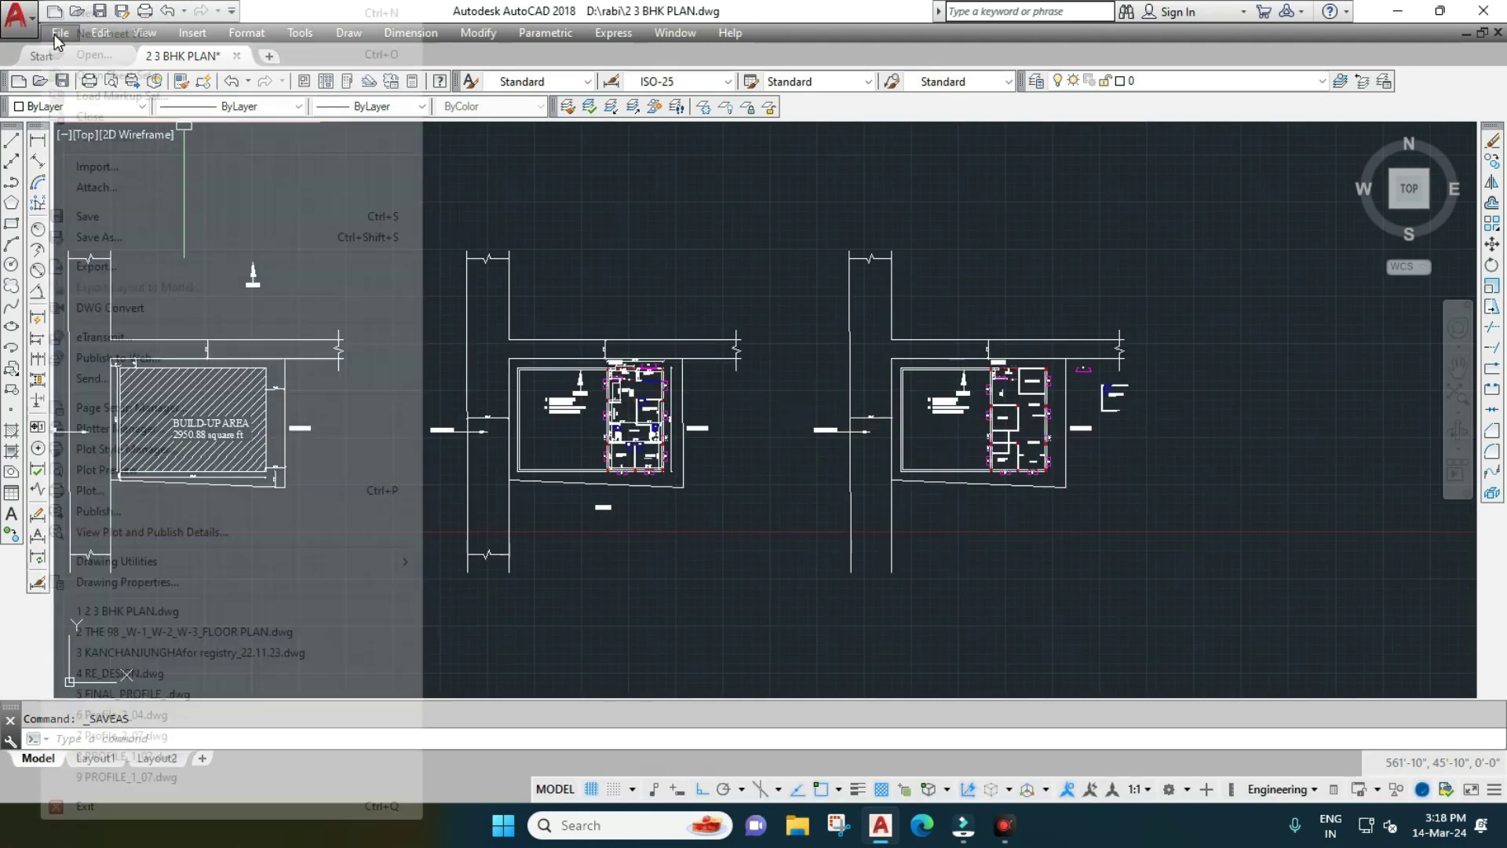
pyautogui.click(144, 235)
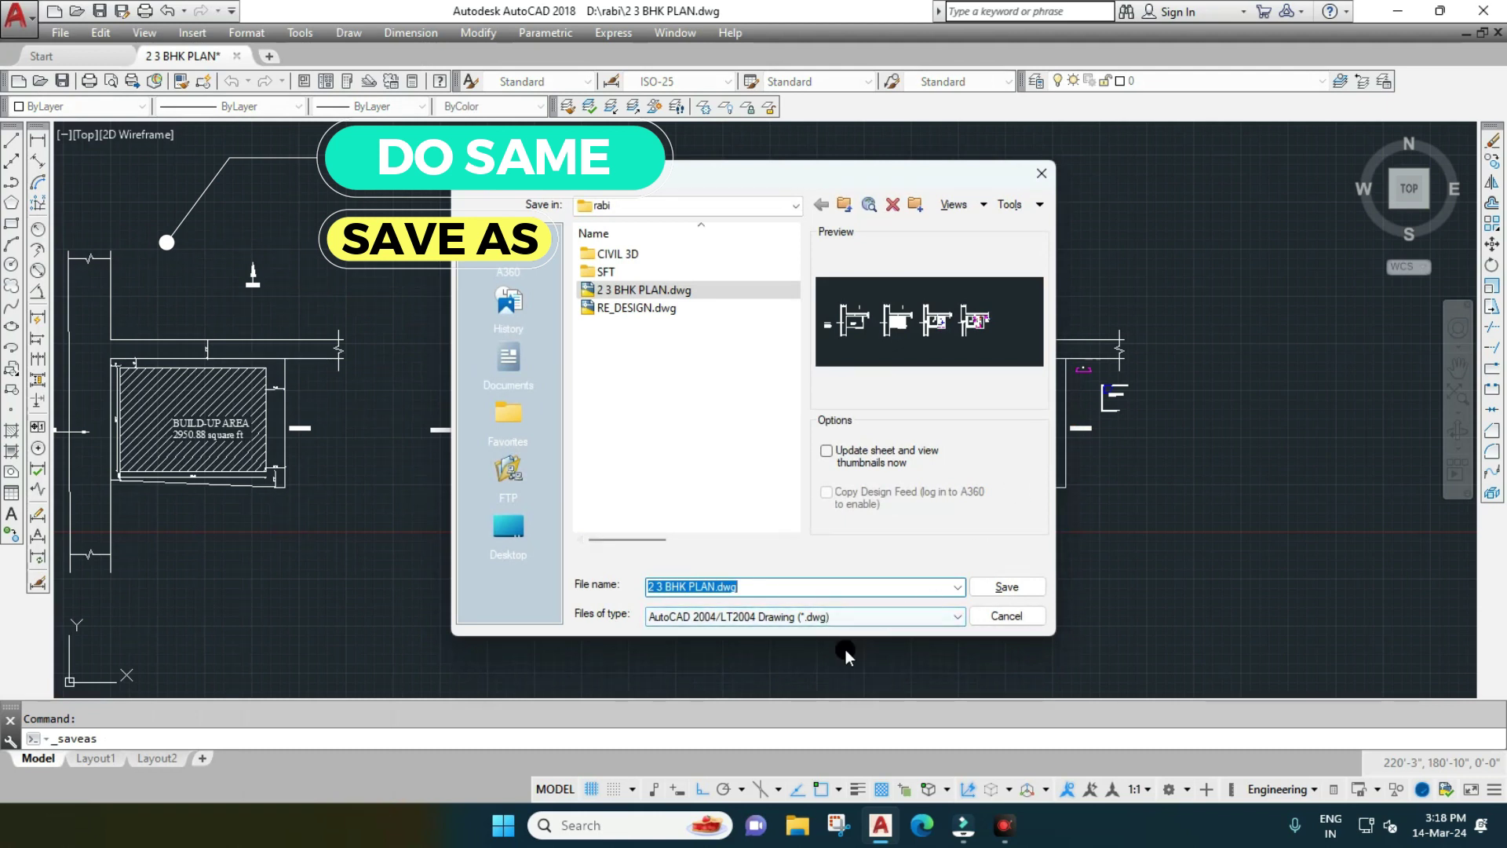
pyautogui.click(1042, 173)
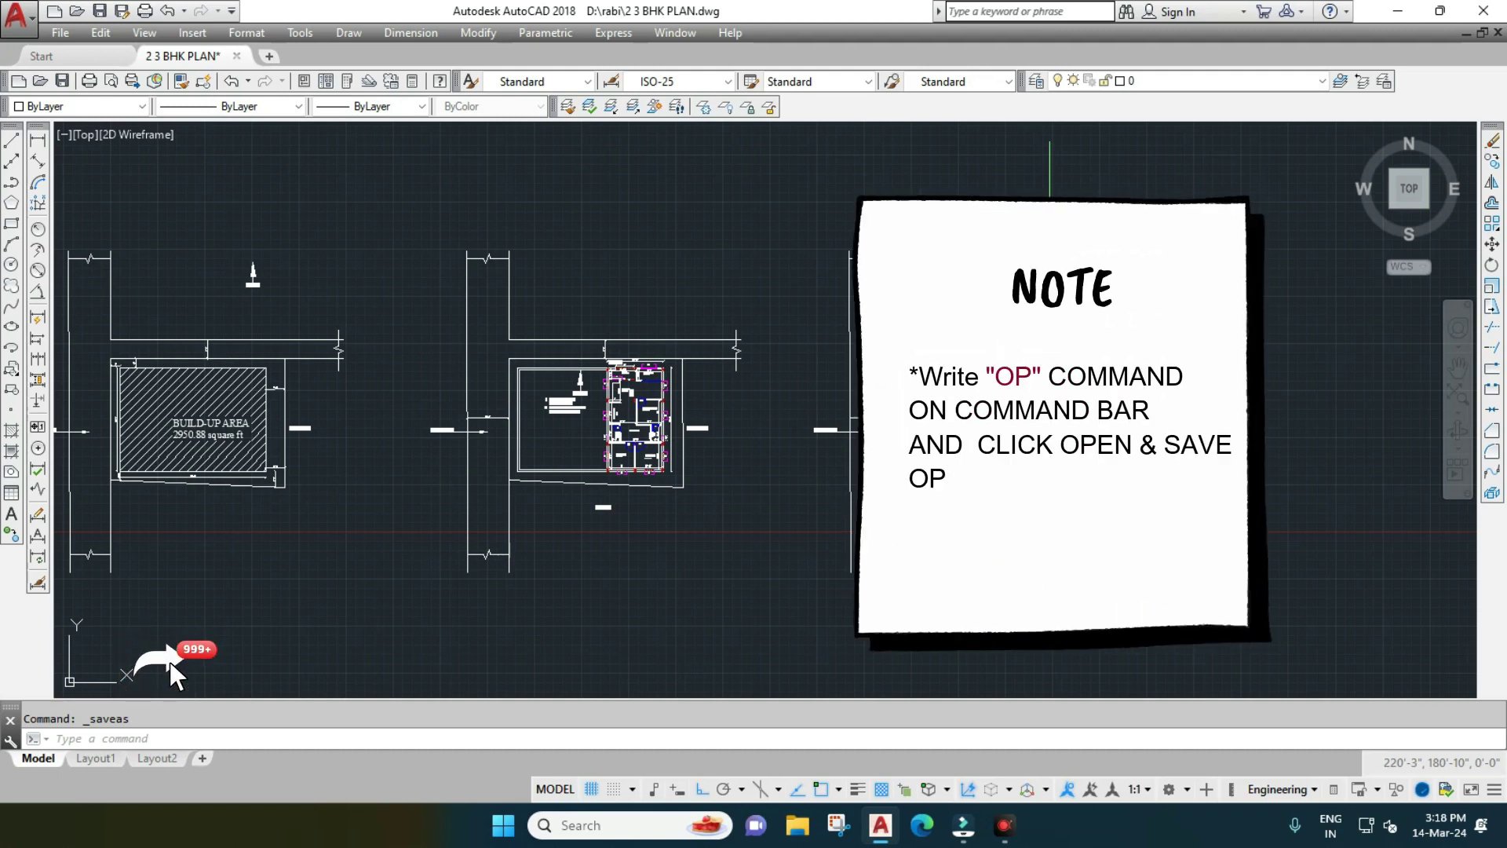
# In Options (OP), set the Open and Save default format to AutoCAD 2007/LT2007 Drawing.
pyautogui.write('OP')
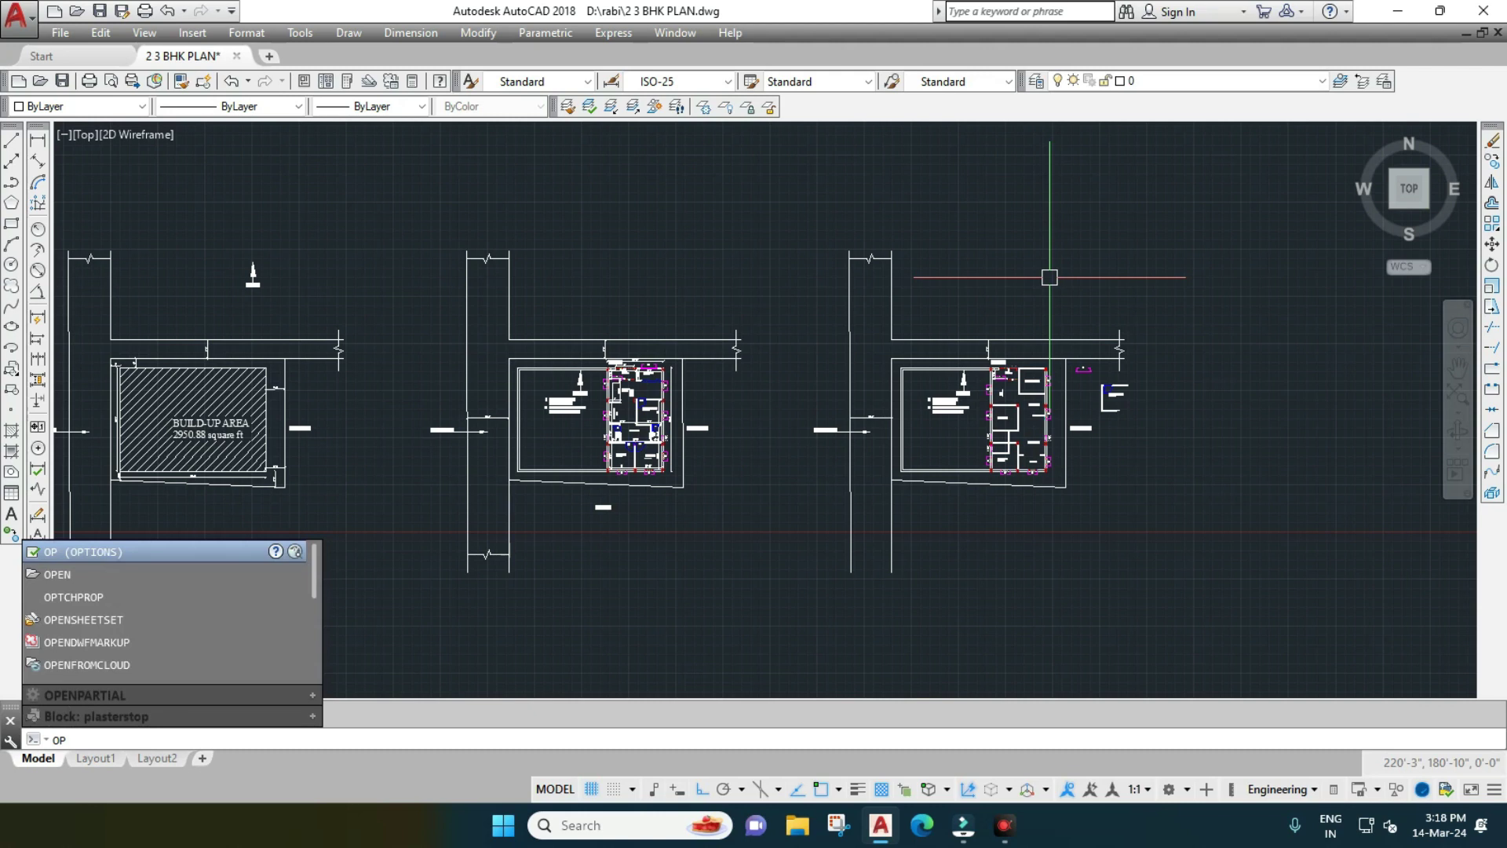
pyautogui.hotkey('ctrl', 'shift', 's')
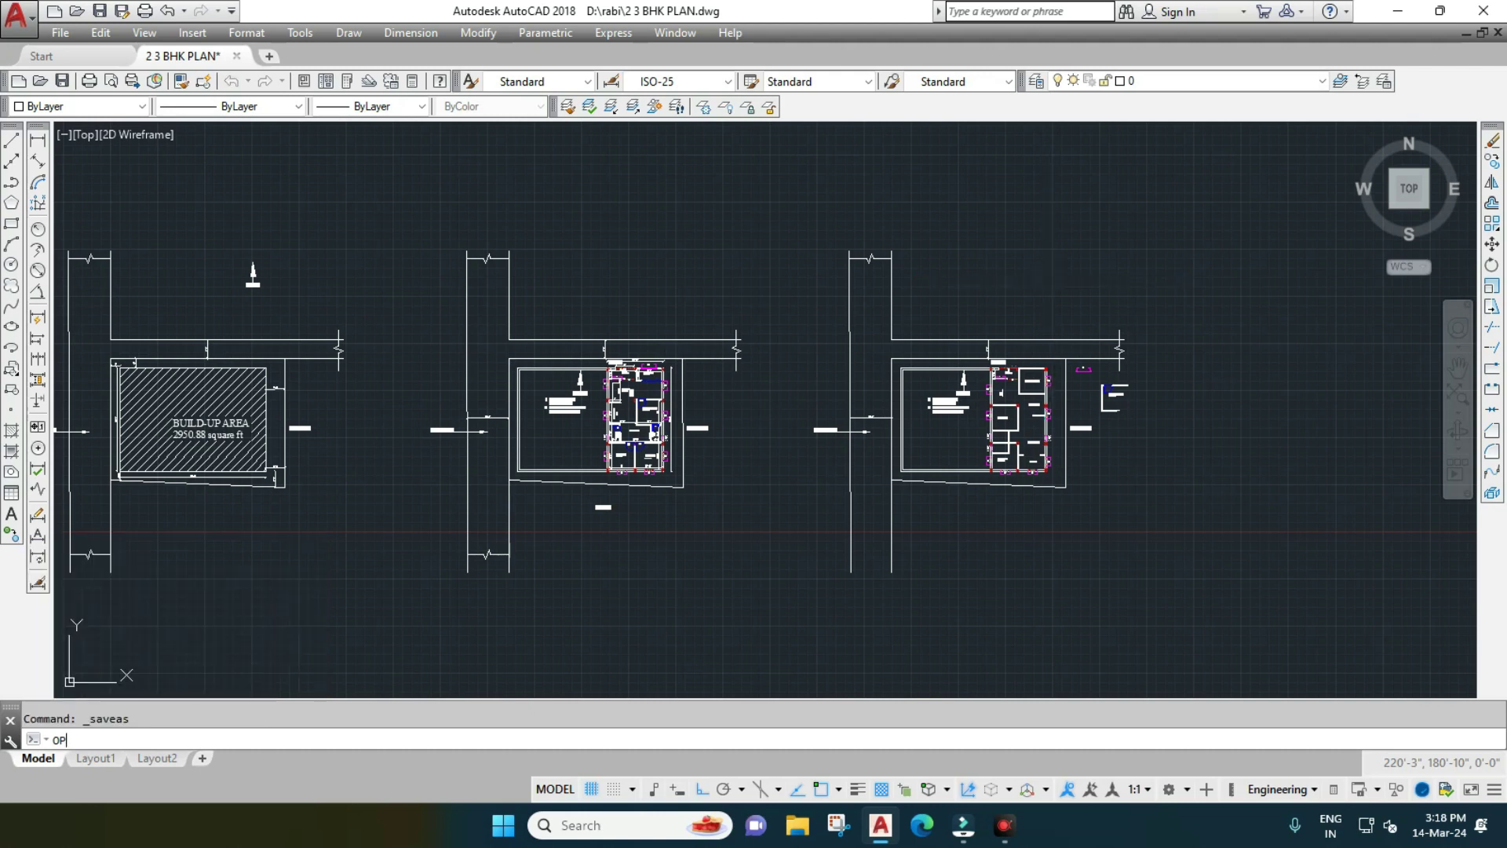
pyautogui.press('Return')
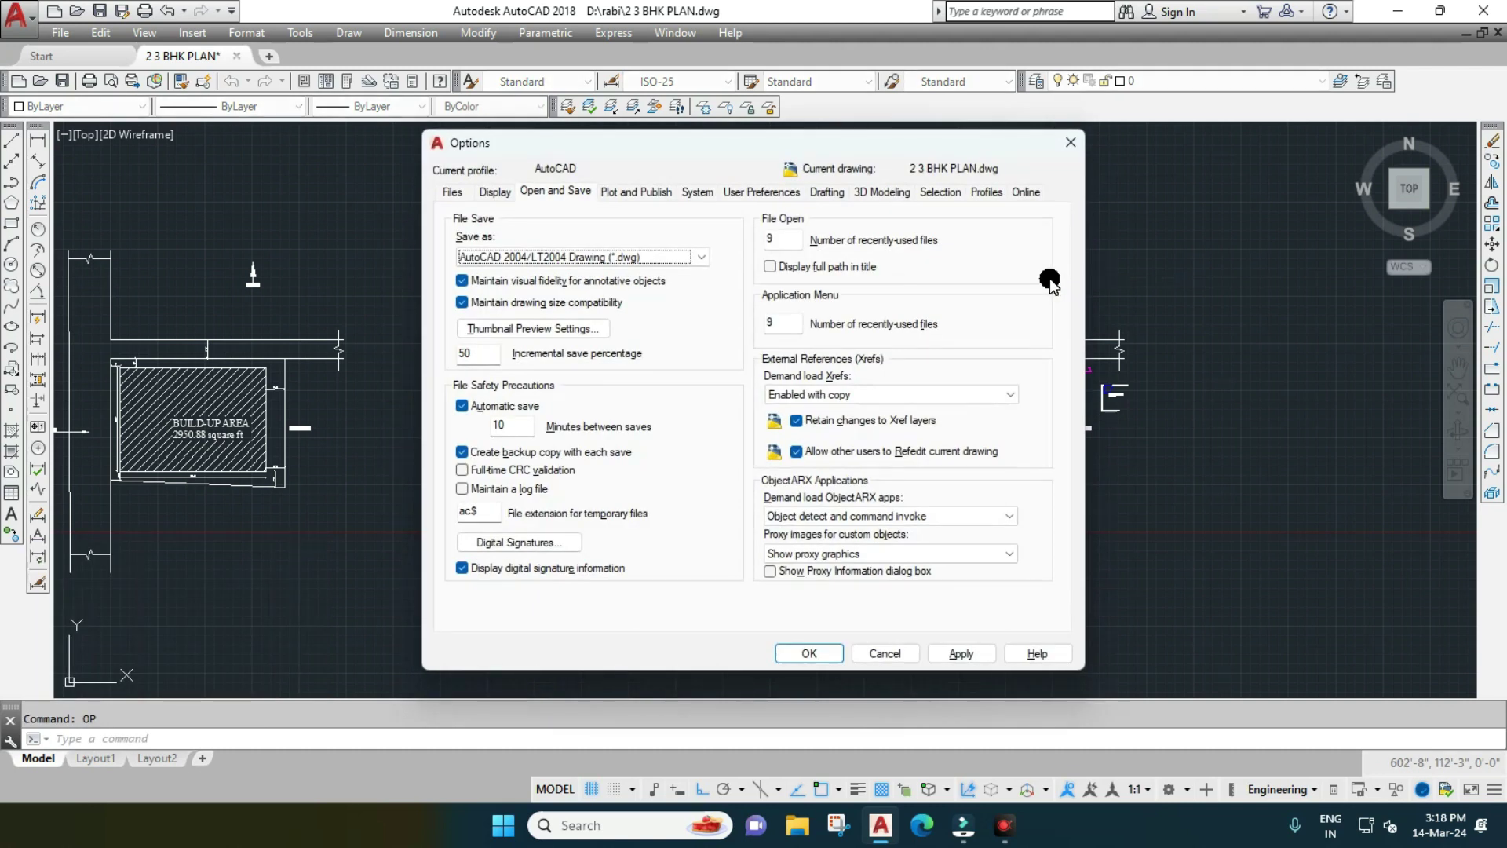
pyautogui.click(454, 193)
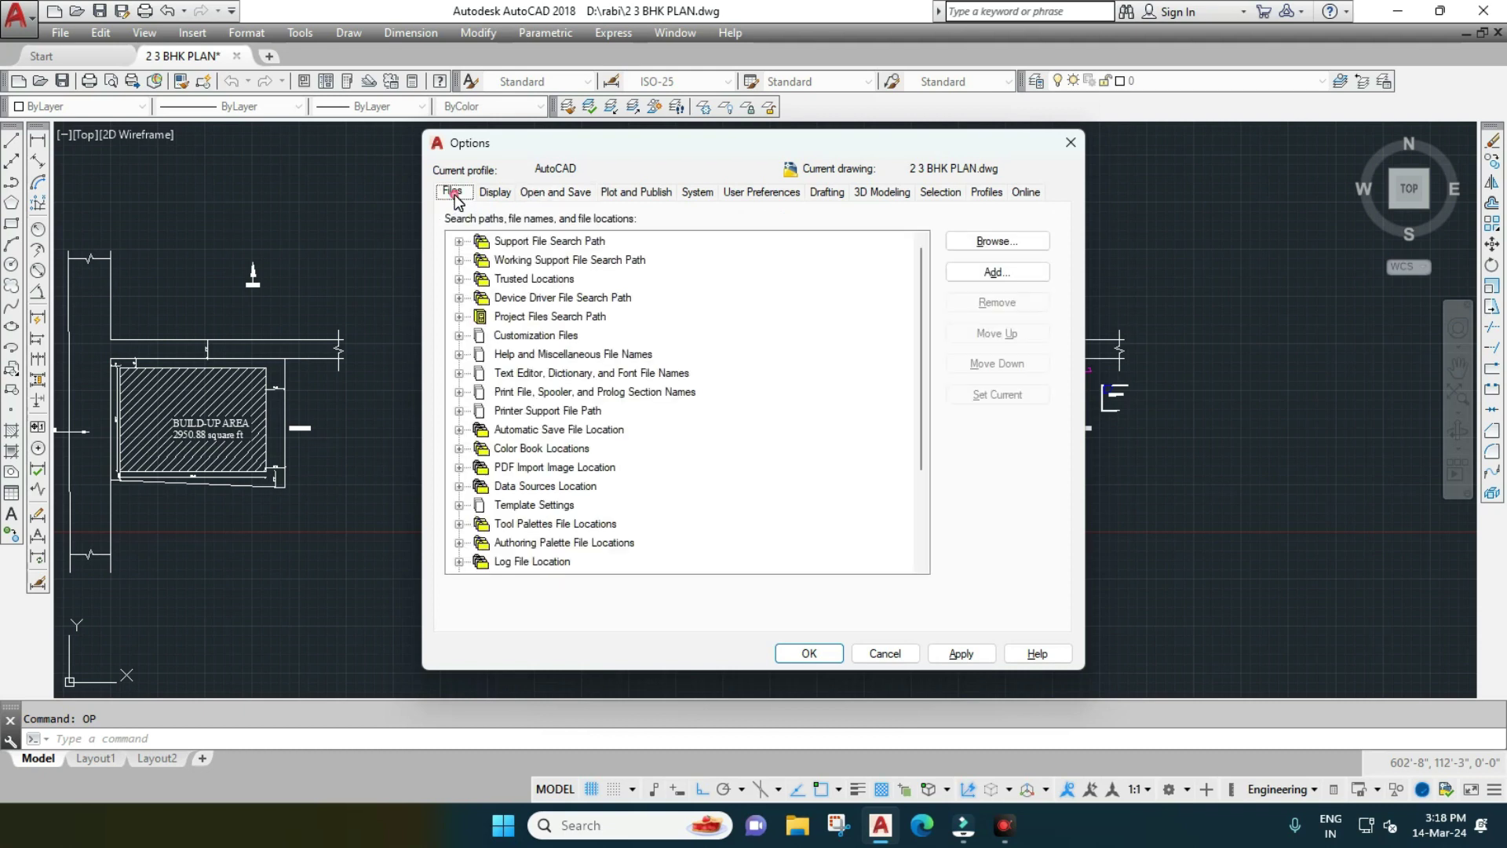
pyautogui.click(498, 193)
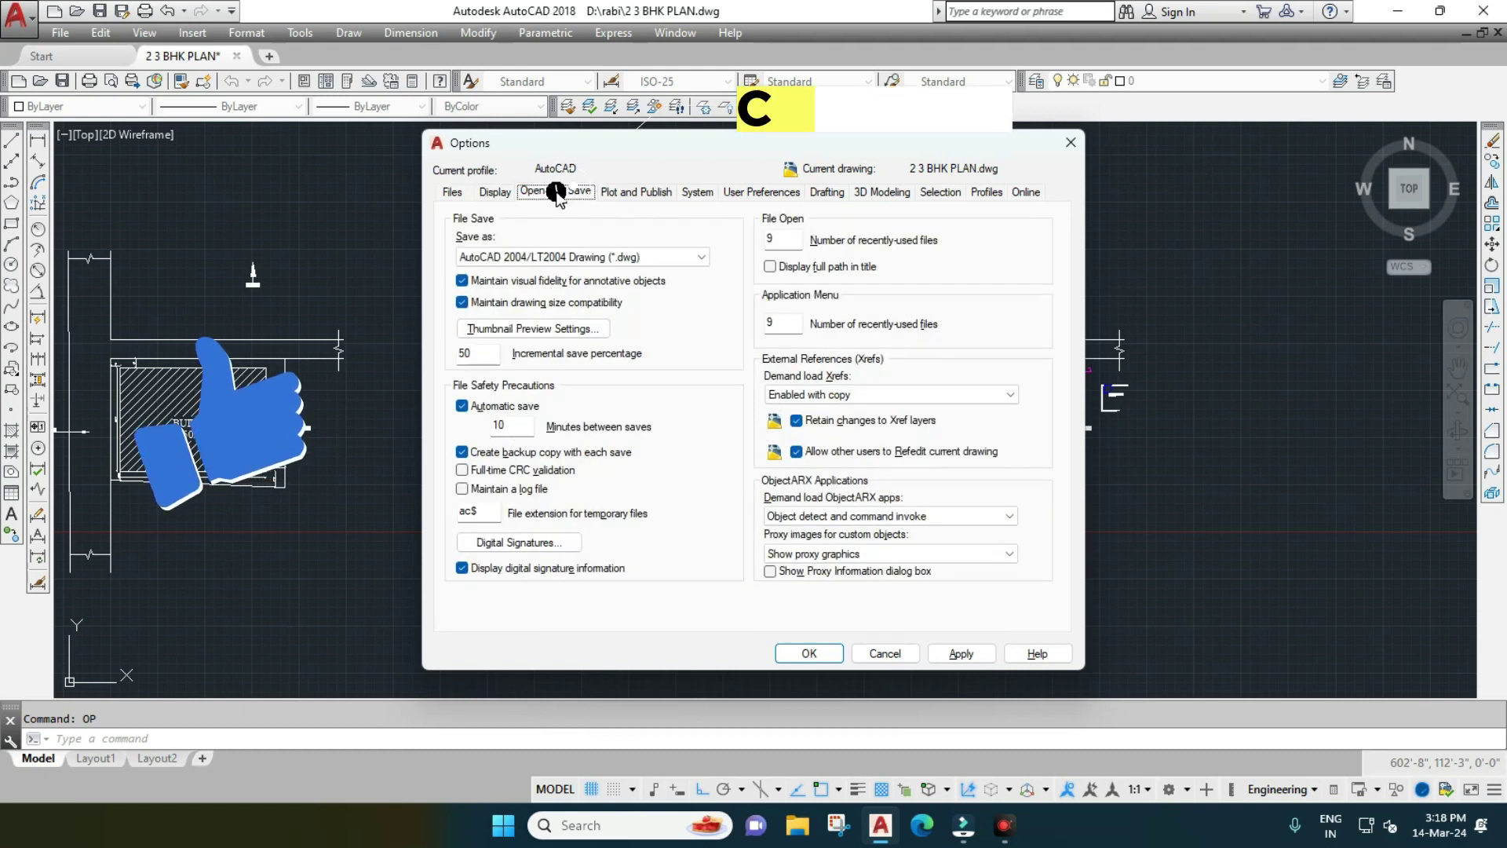
pyautogui.click(705, 258)
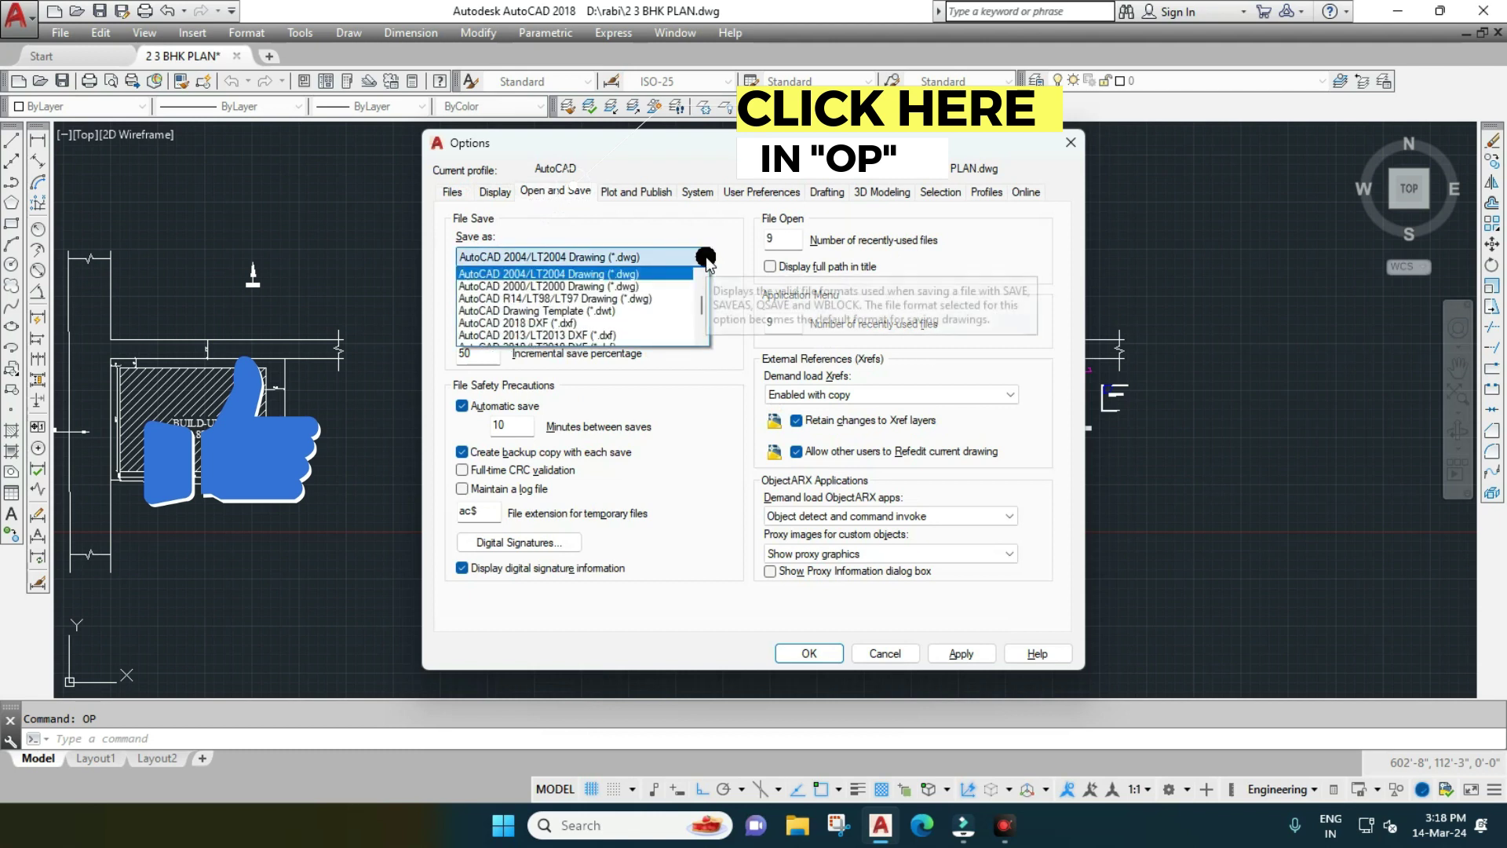
pyautogui.press('Up')
pyautogui.press('Up')
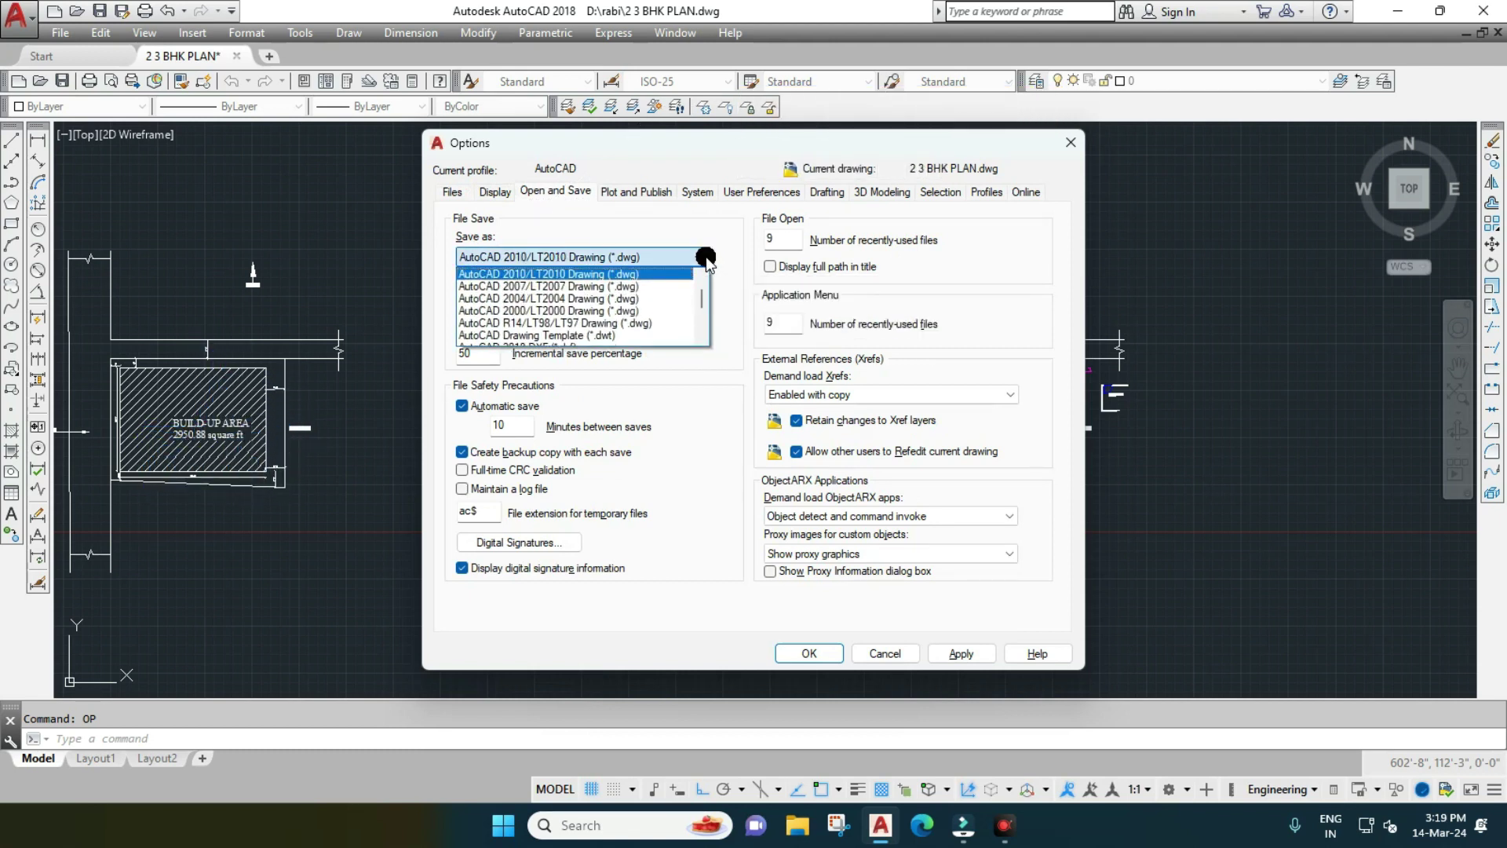
pyautogui.press('Down')
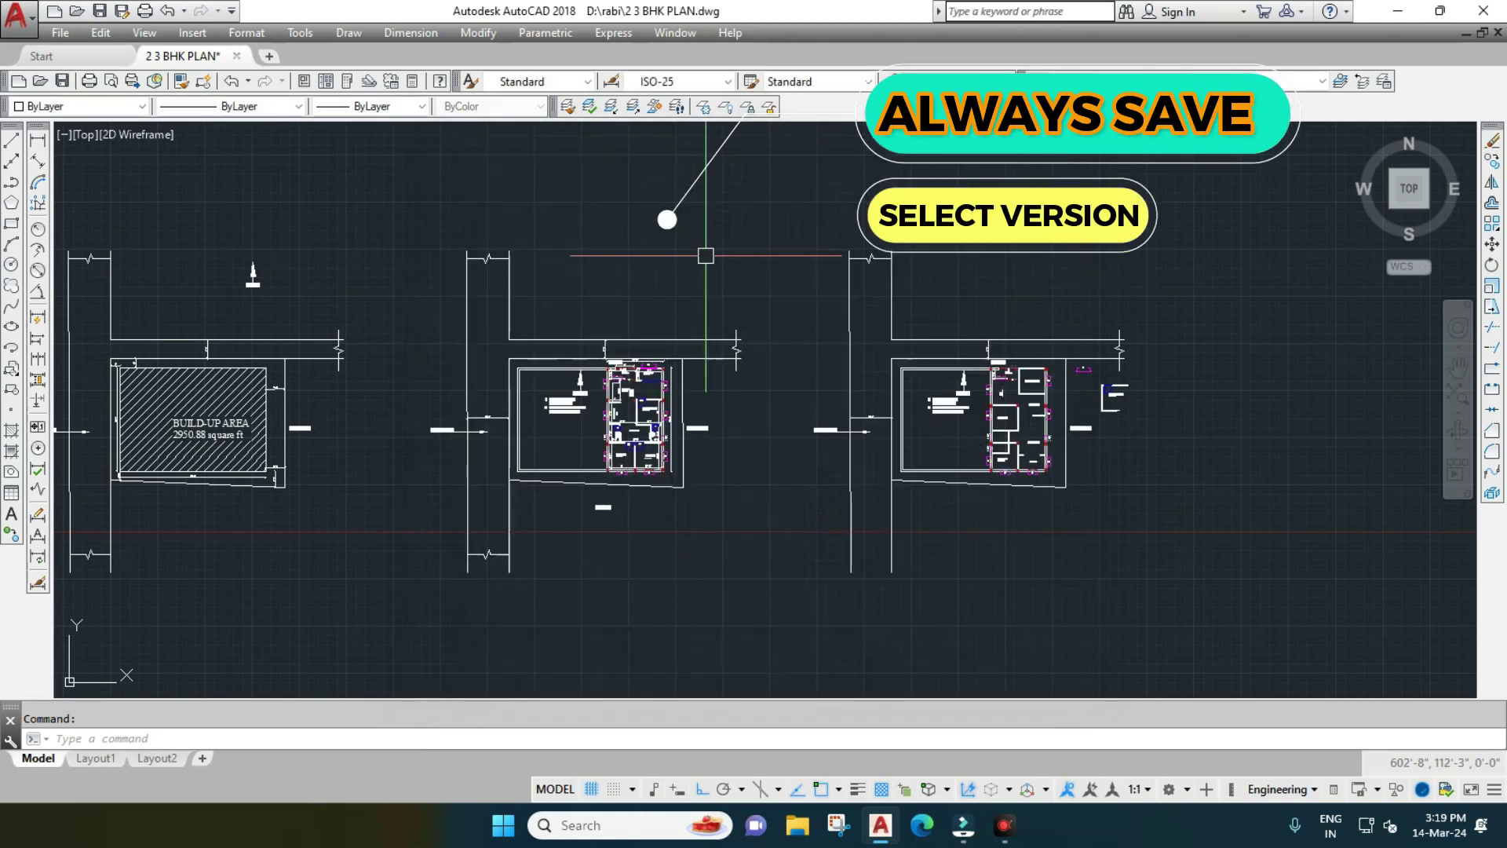
# Reopen Options, verify AutoCAD 2007 as the default save format, and close it.
pyautogui.write('p')
pyautogui.press('Return')
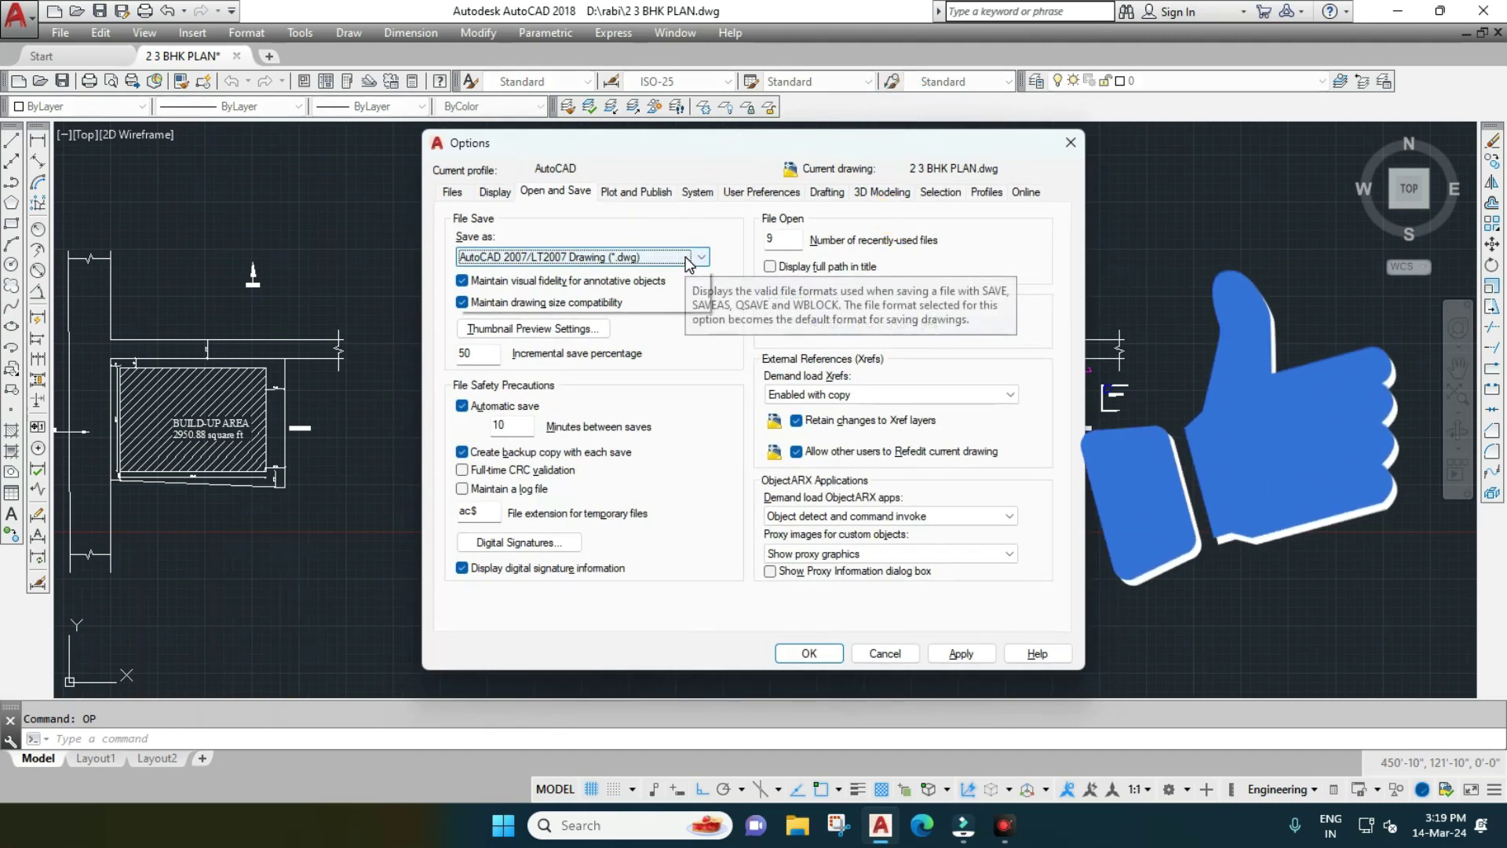
pyautogui.click(687, 258)
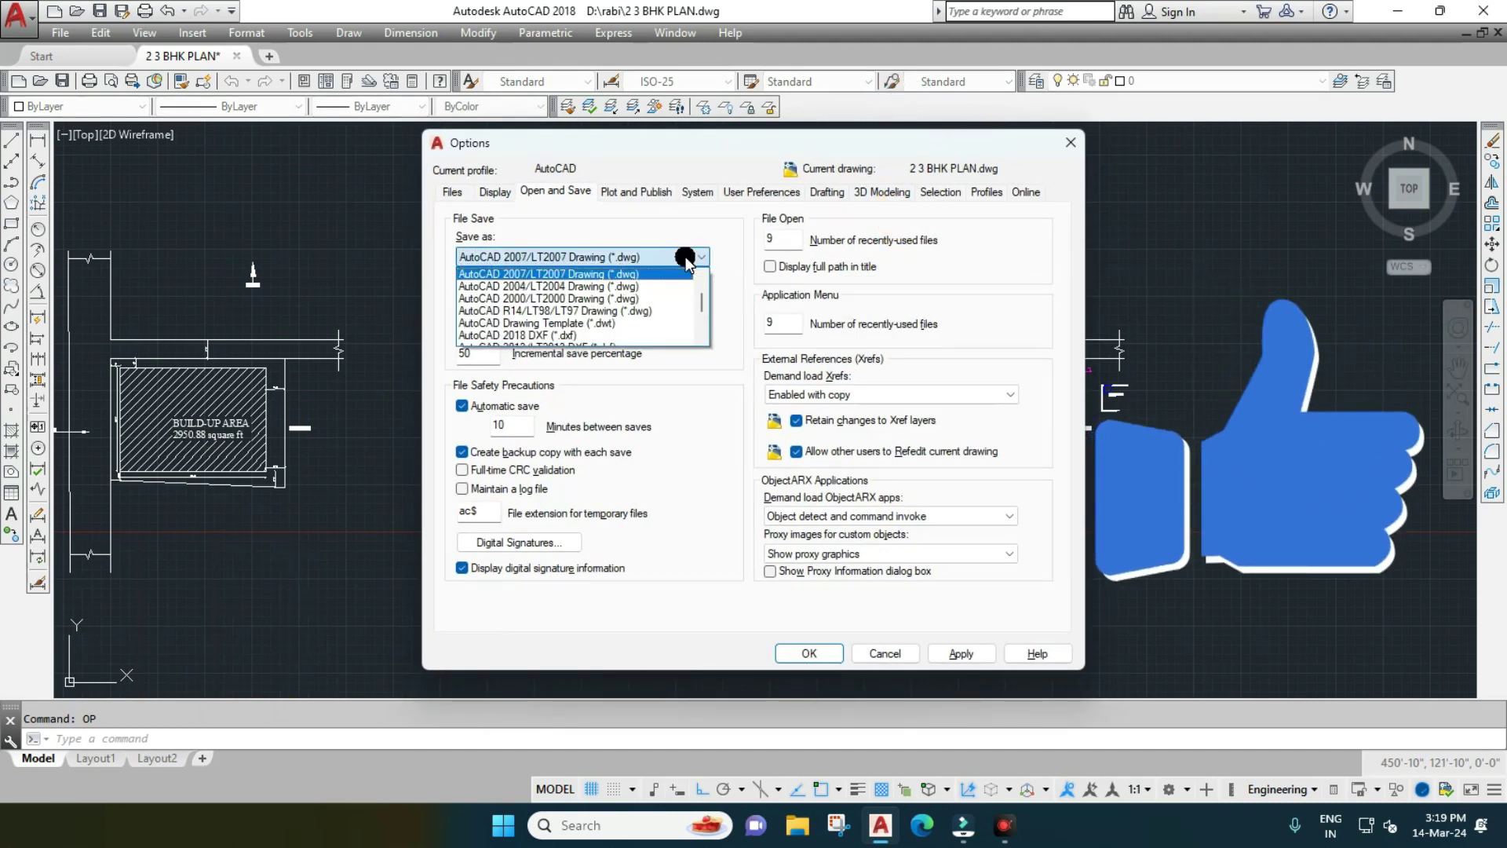
pyautogui.click(728, 287)
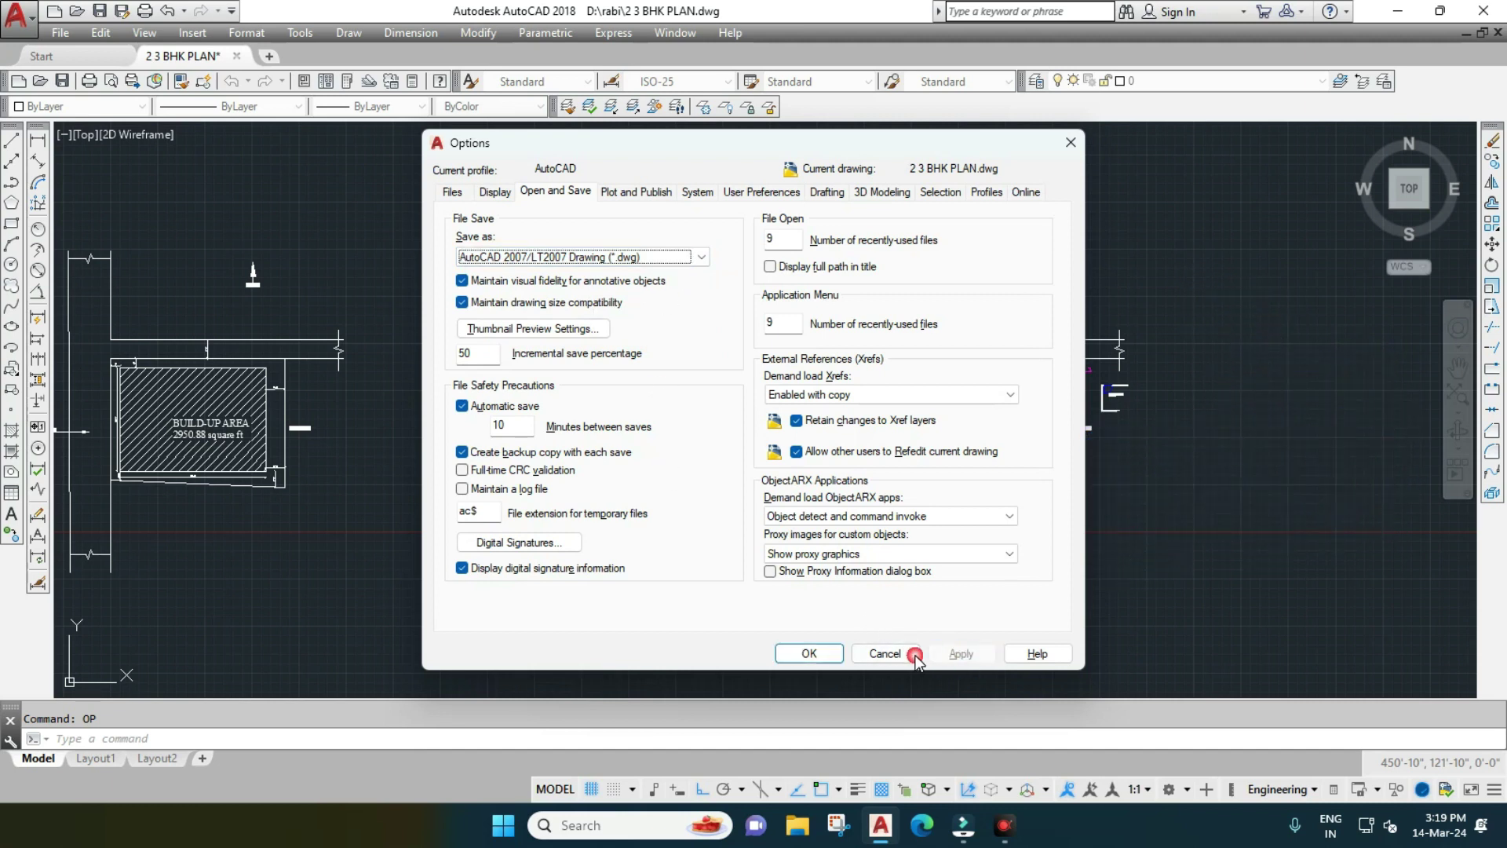
pyautogui.click(809, 653)
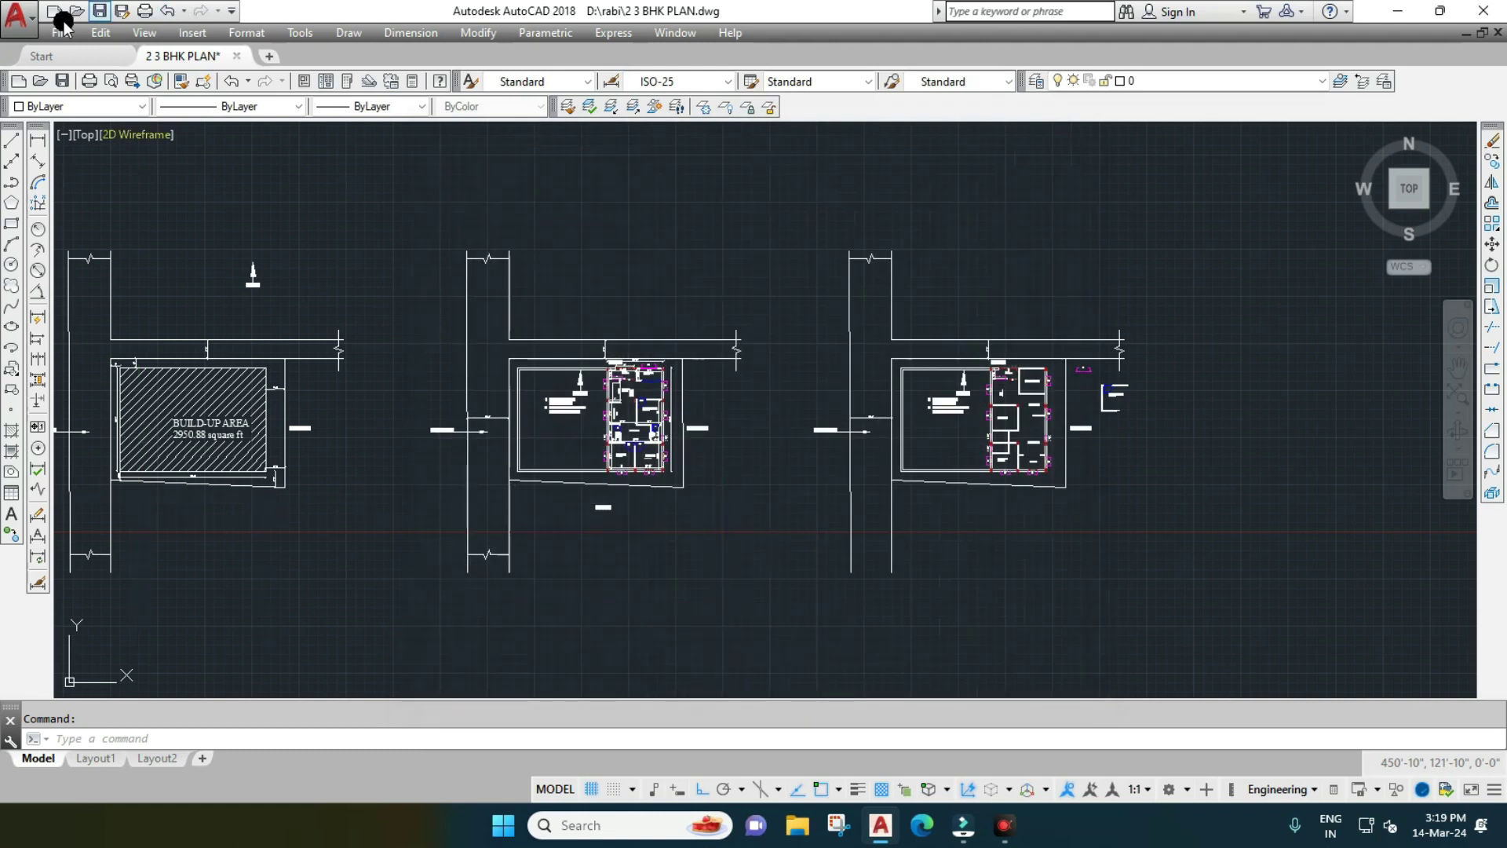
pyautogui.click(16, 29)
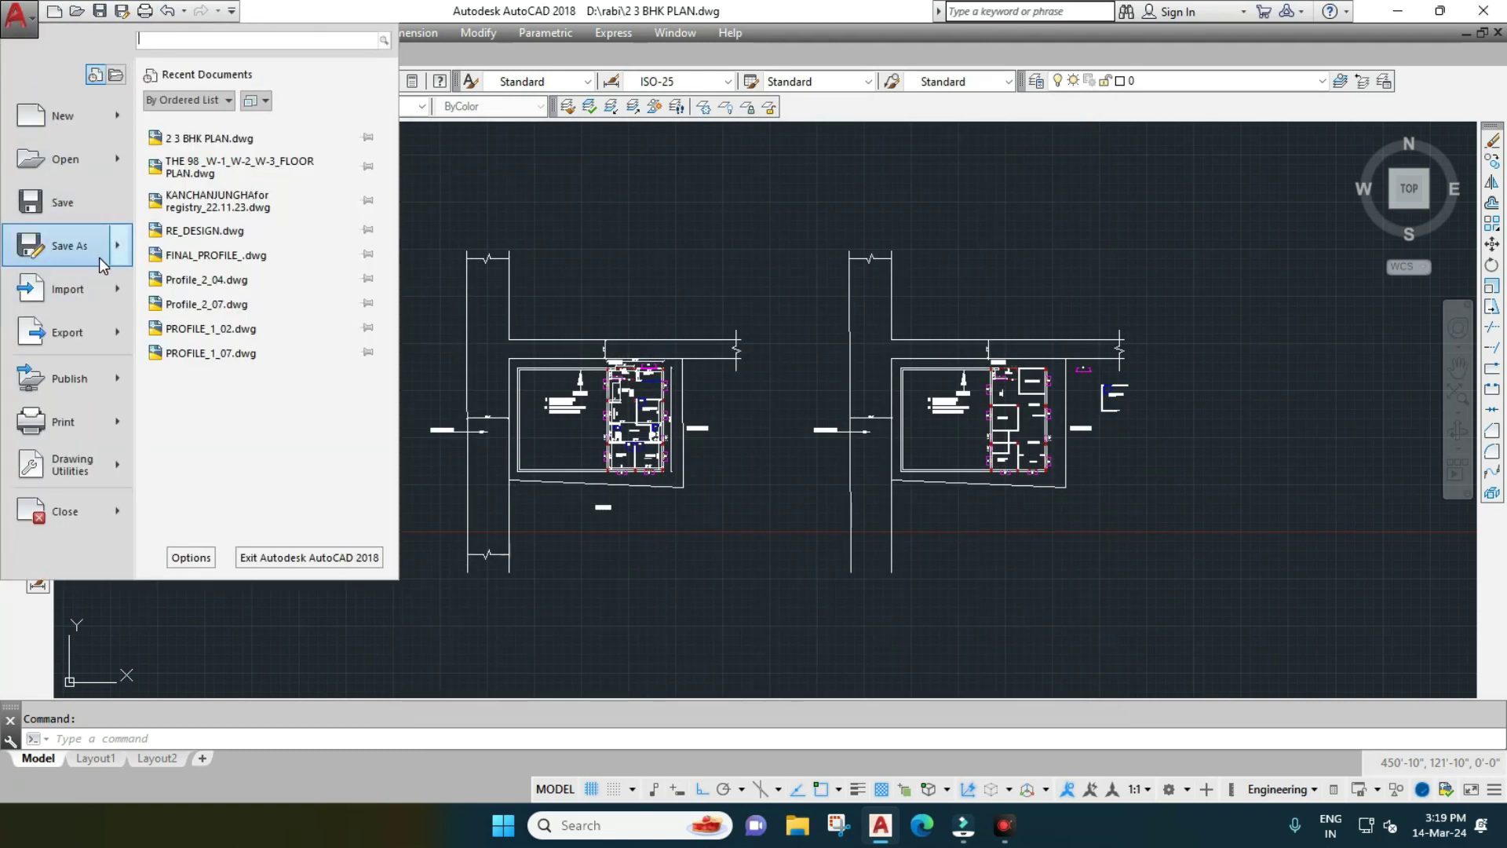
pyautogui.click(104, 264)
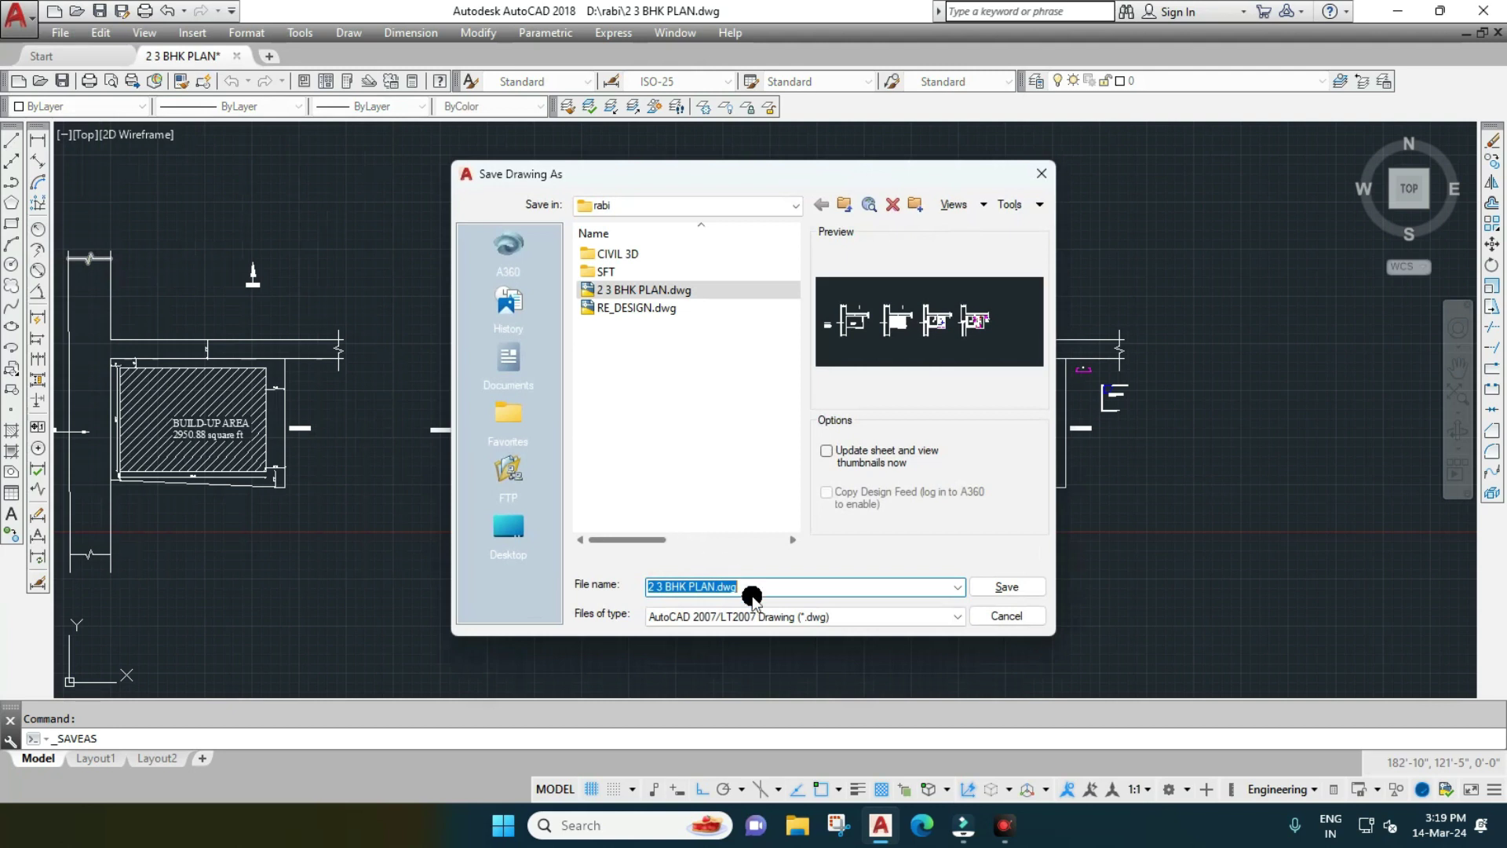
pyautogui.click(888, 617)
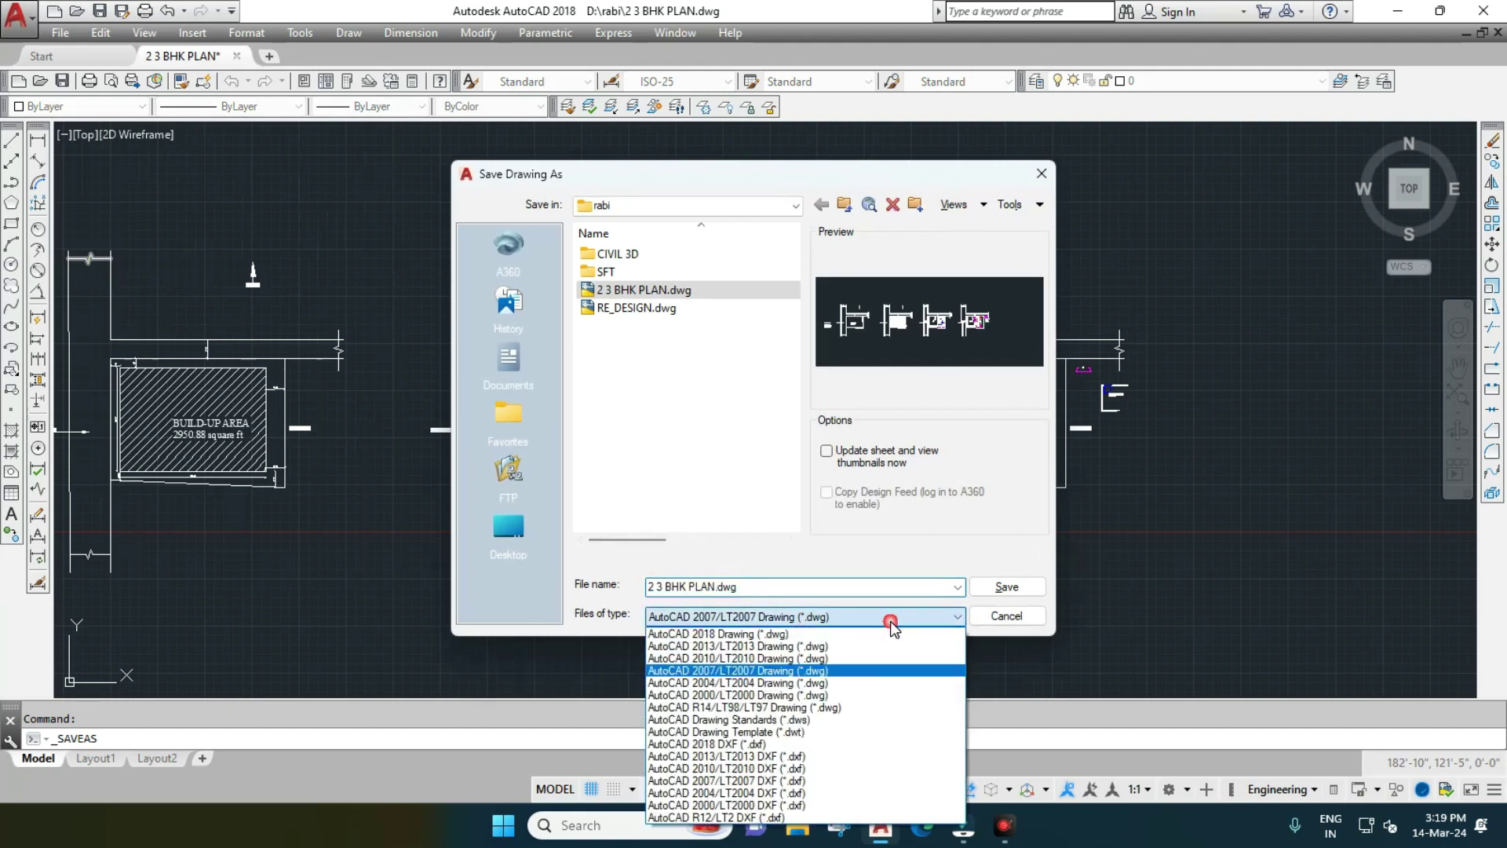
pyautogui.click(724, 672)
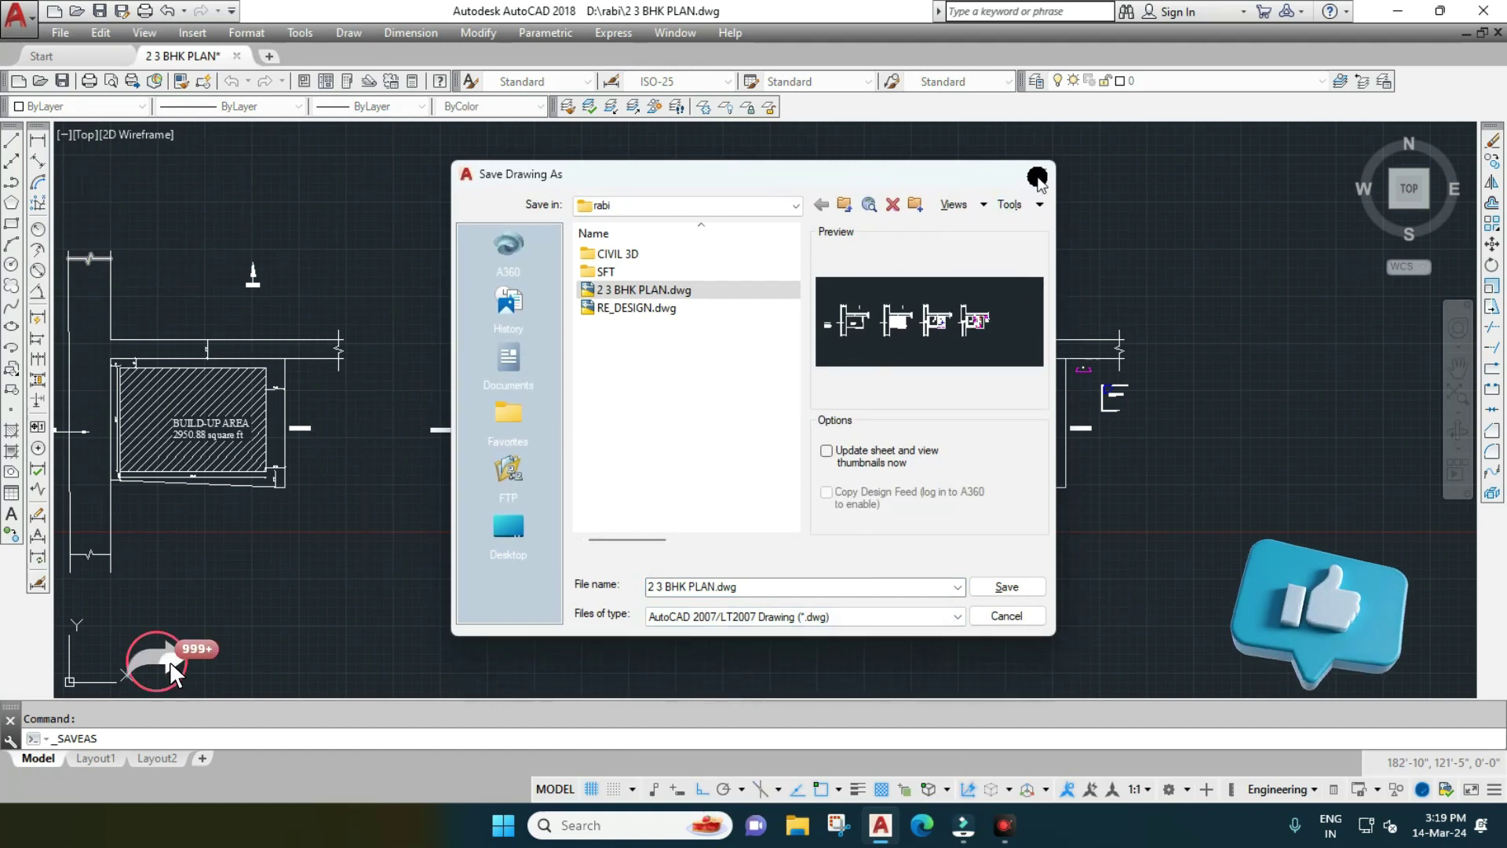
pyautogui.click(1041, 173)
pyautogui.scroll(-6, 773, 544)
# Zoom out to show every drawing, quick-save with Ctrl+S, and exit AutoCAD.
pyautogui.scroll(-3, 906, 599)
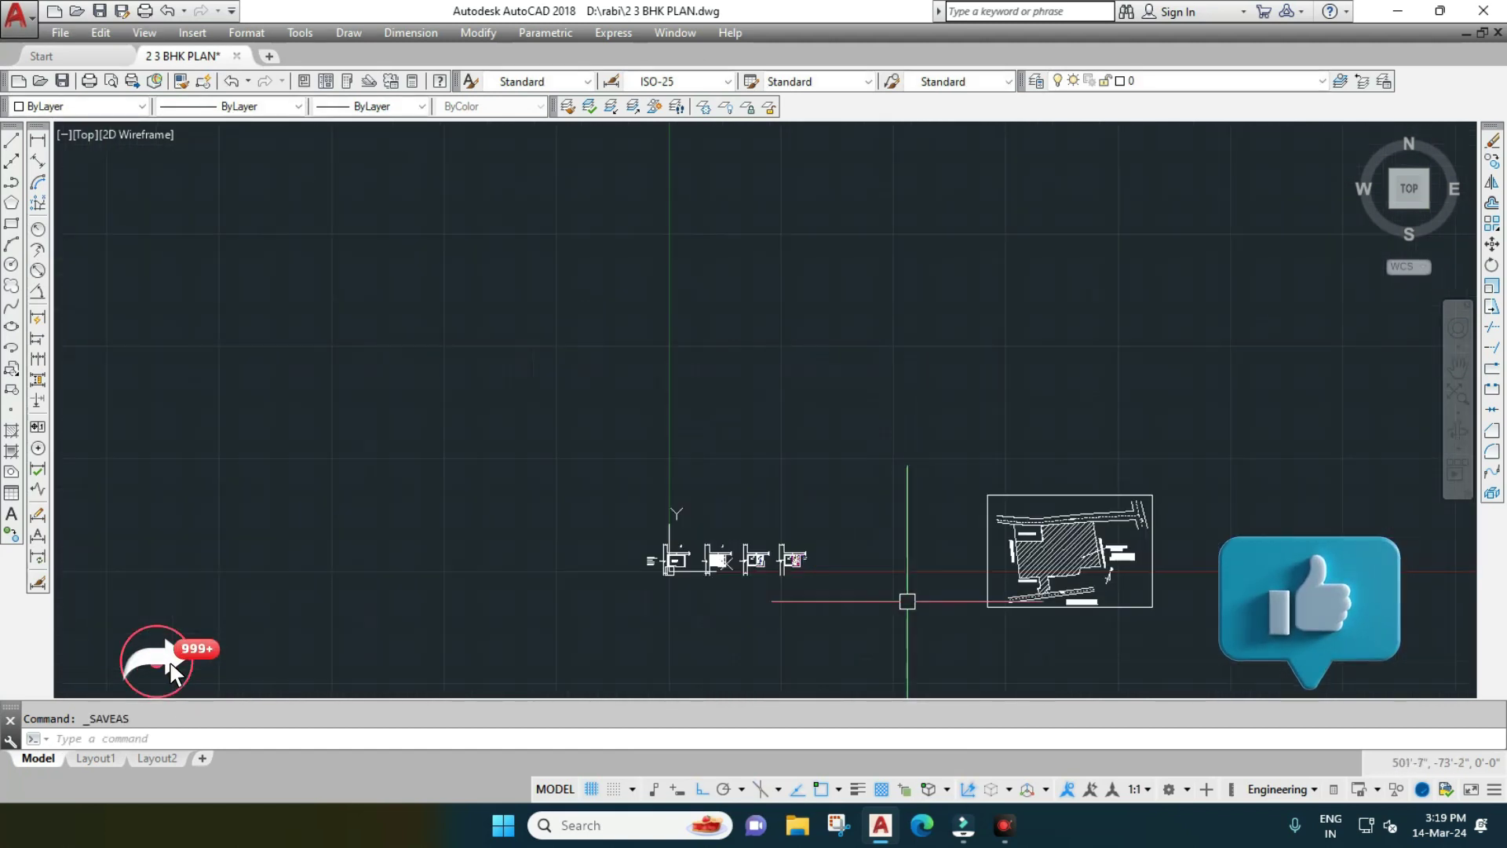
pyautogui.moveTo(906, 599); pyautogui.dragTo(758, 562, button='middle')
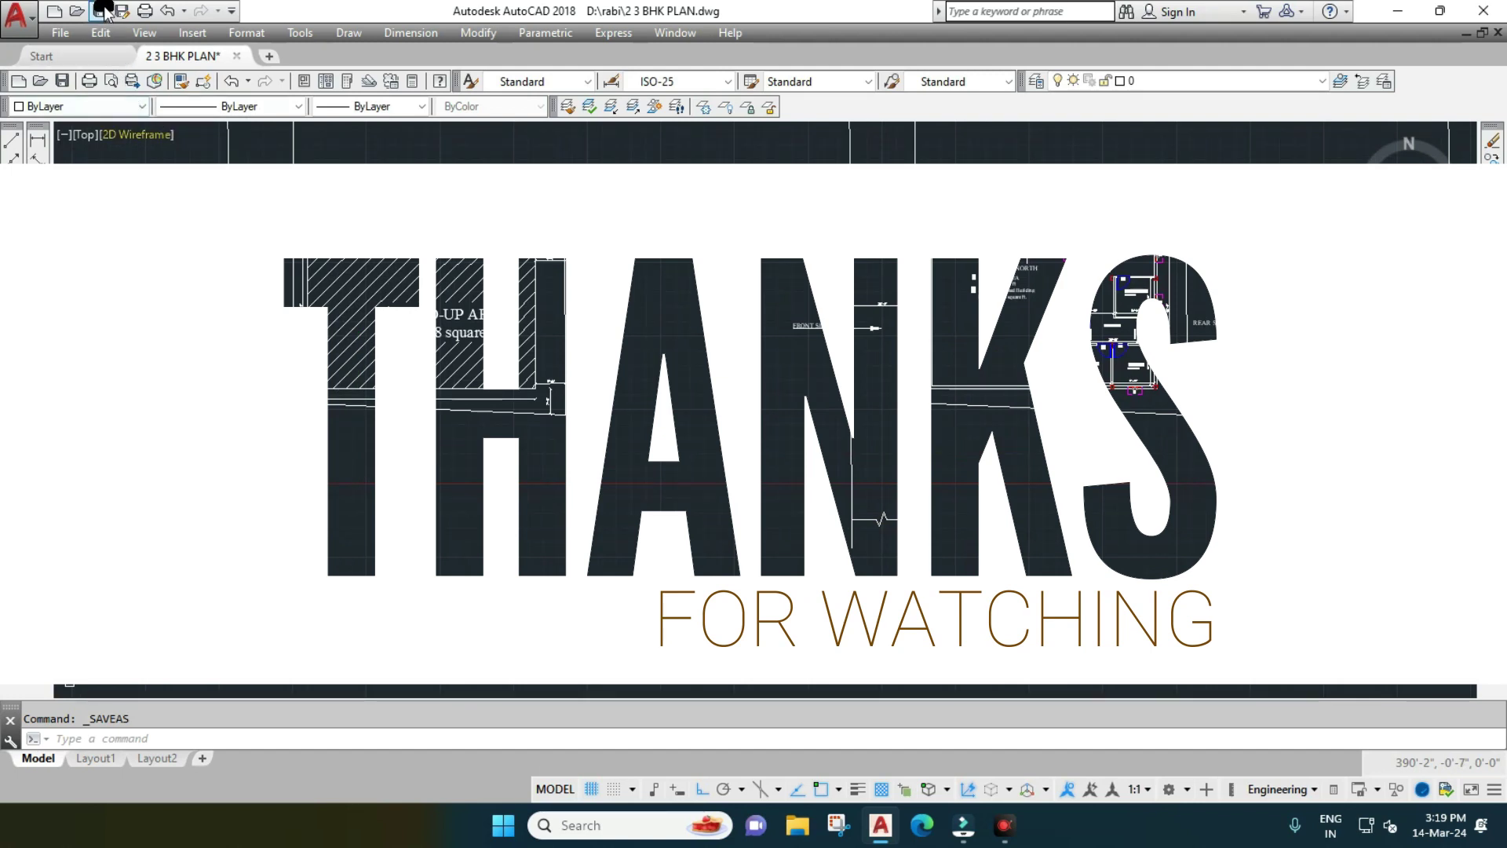
pyautogui.hotkey('ctrl', 's')
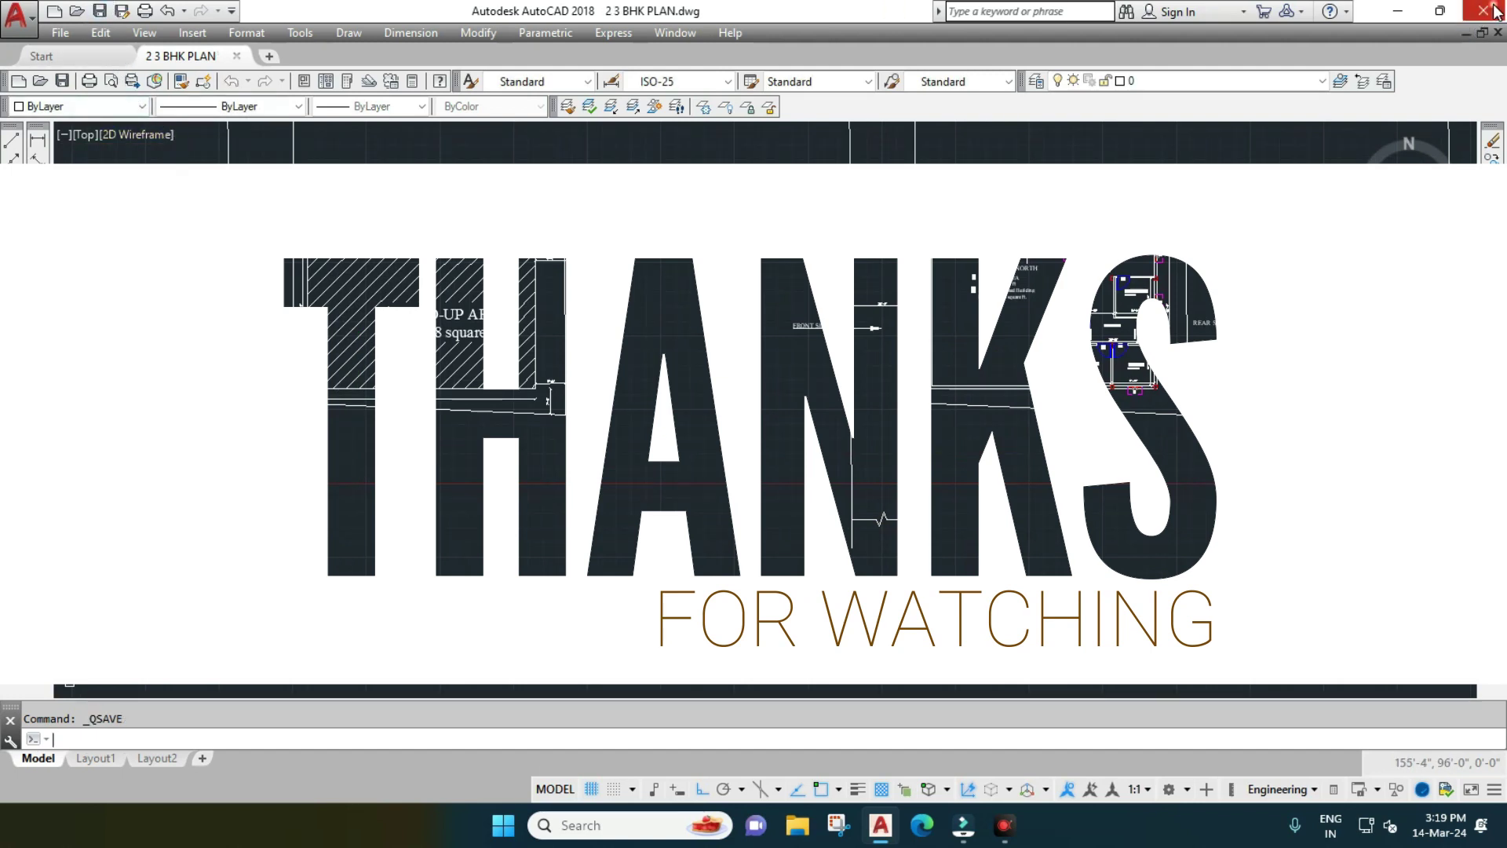
pyautogui.click(1496, 11)
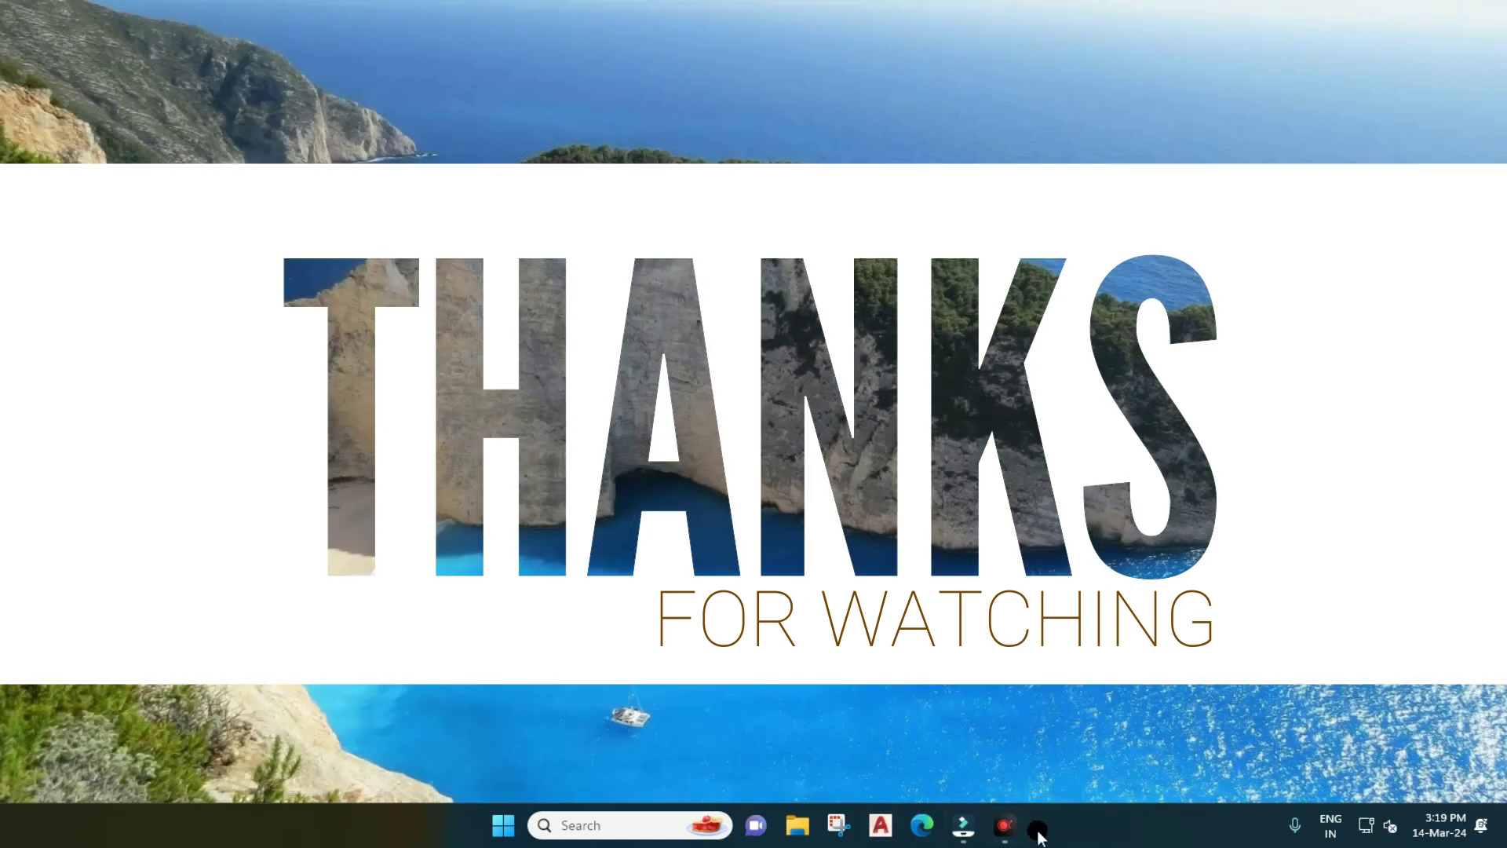